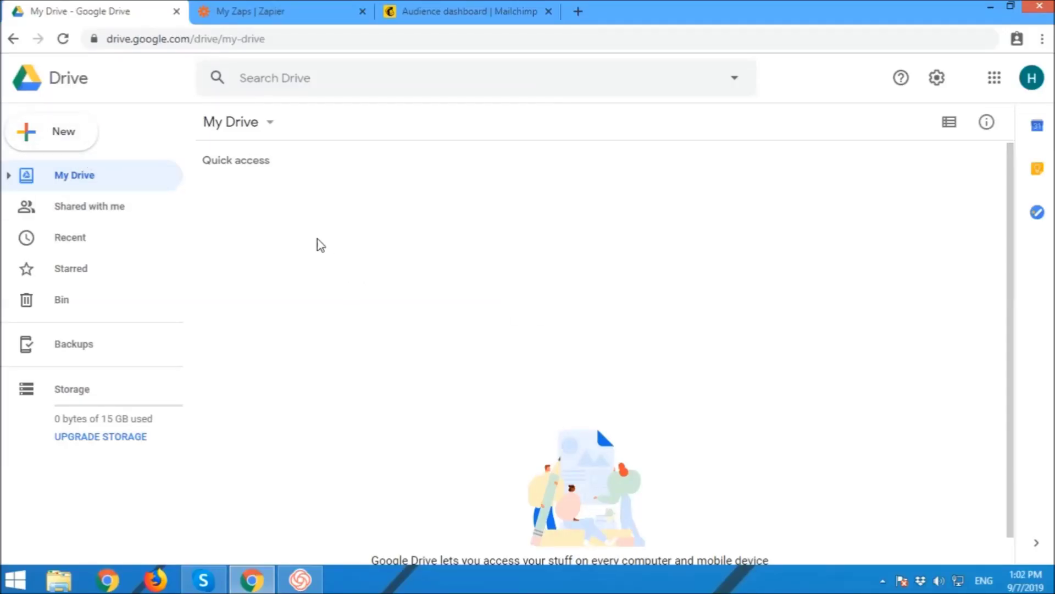
Step: Open Google Drive's New menu to see what can be created
left_click(82, 140)
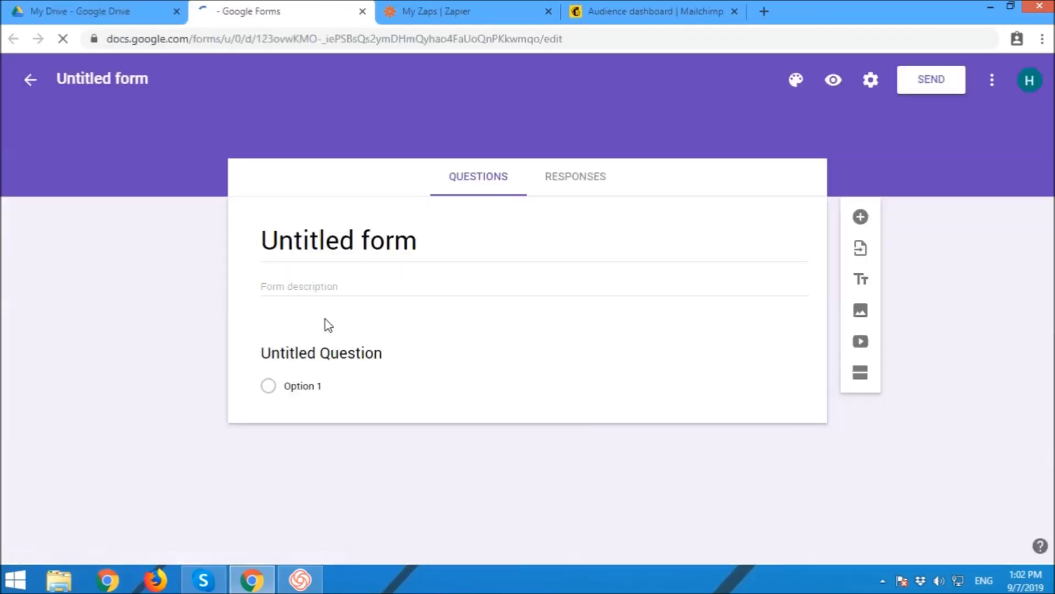
Step: Rename the Untitled form to 'Test Form' and let it save
left_click(130, 82)
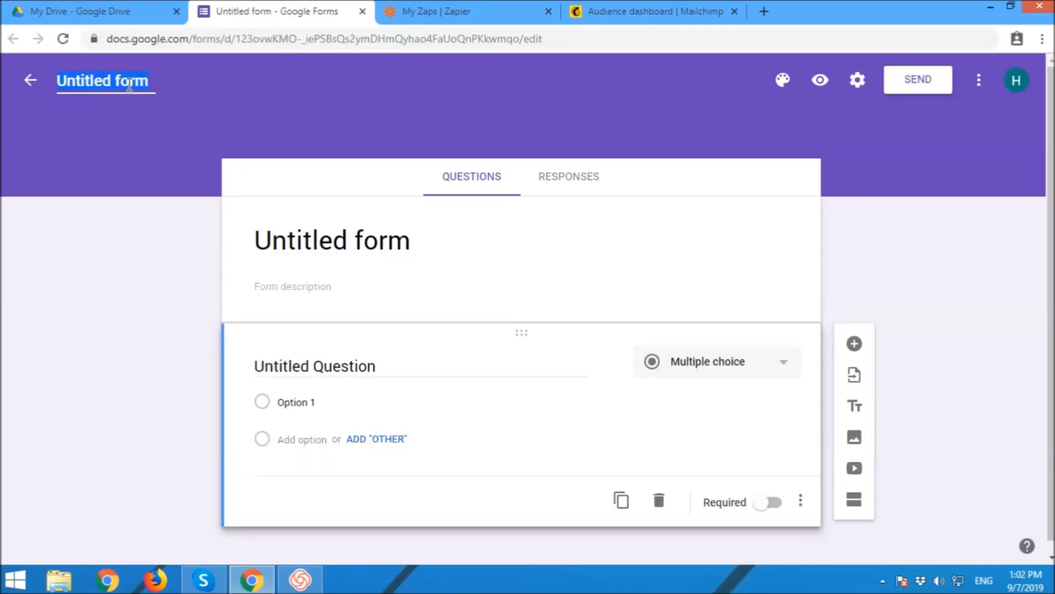
type("Test Fior")
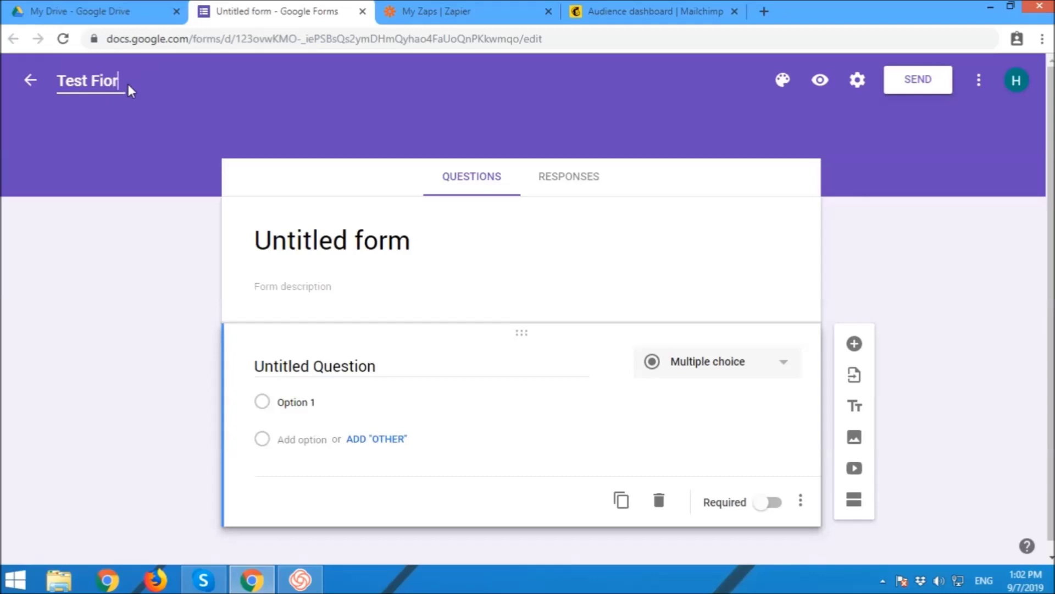
key("BackSpace")
key("BackSpace")
key("BackSpace")
type("orm")
left_click(396, 254)
left_click(665, 319)
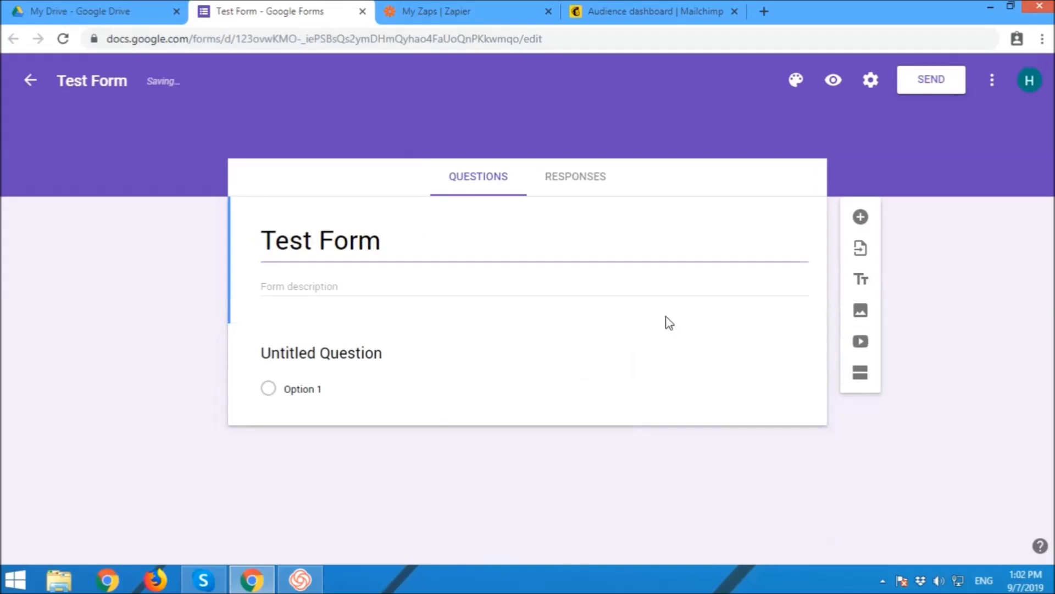
Step: Retitle the sample question 'Name' and make it Short answer
left_click(368, 353)
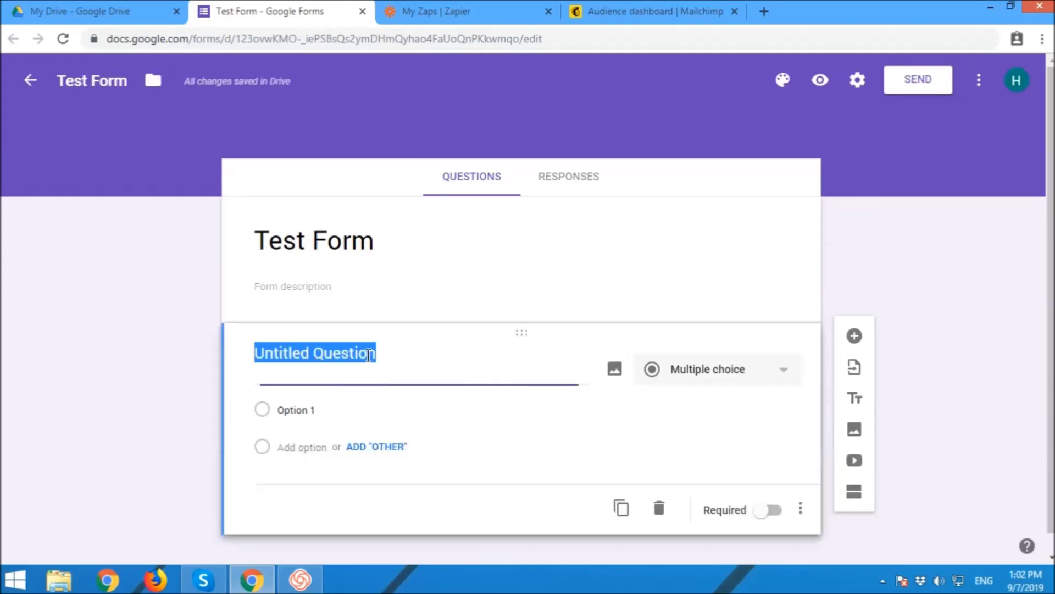
type("Name")
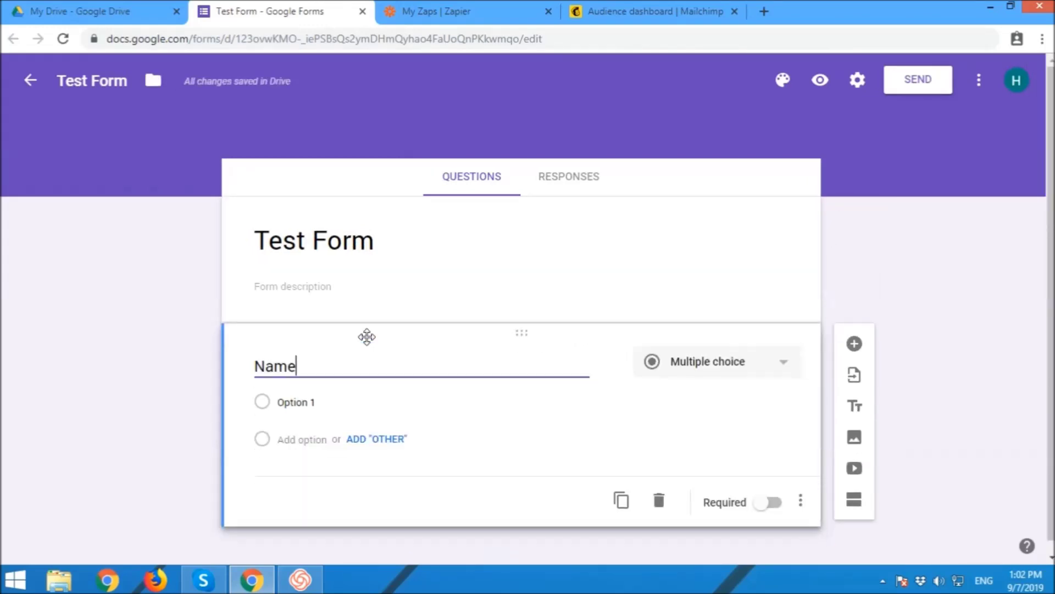
left_click(725, 420)
left_click(709, 369)
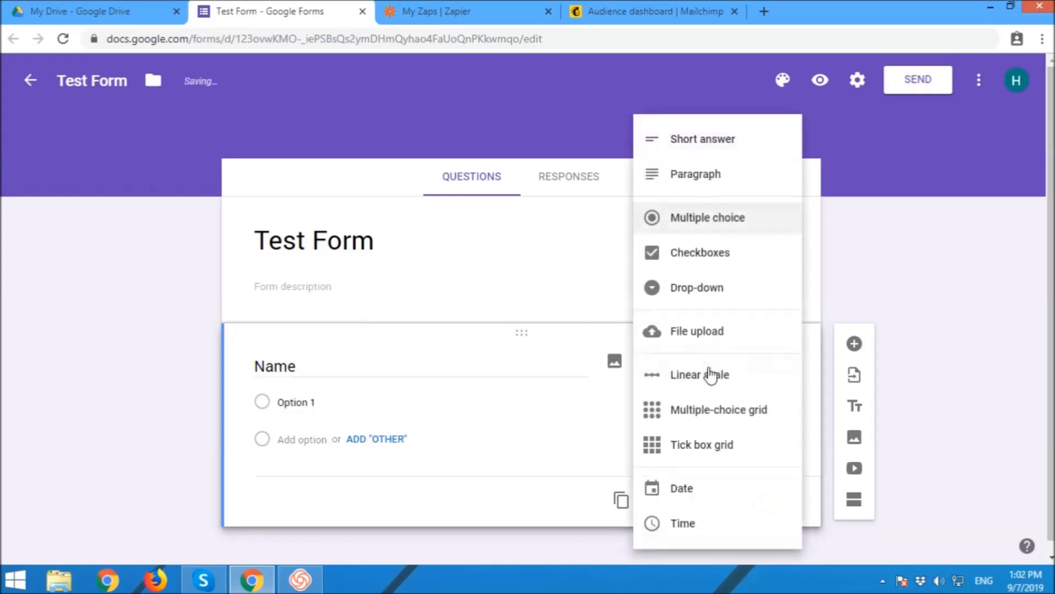
left_click(723, 144)
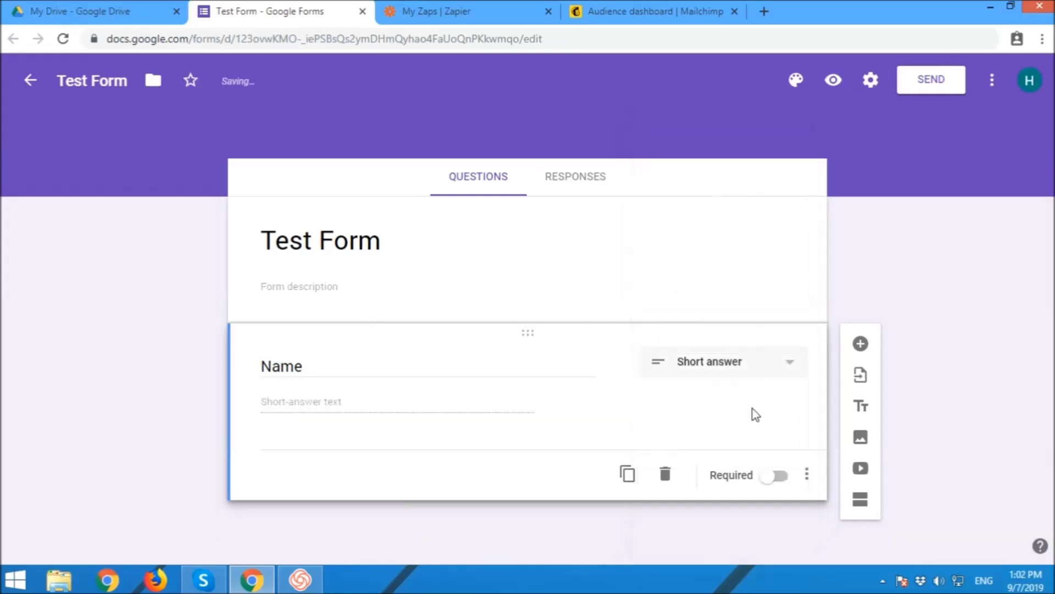
Step: Add a second question titled 'Email Address'
left_click(861, 344)
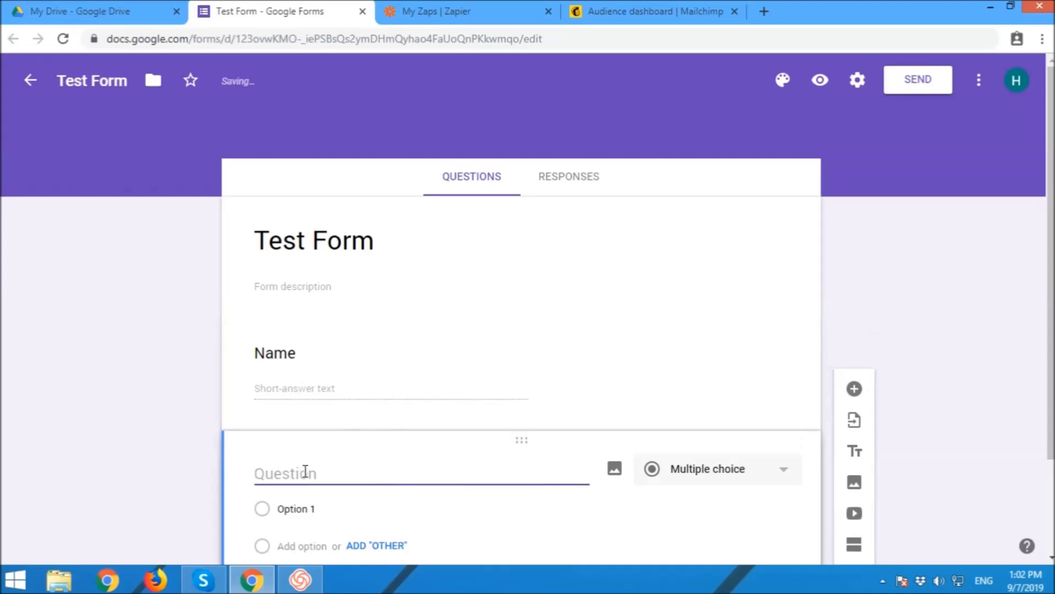
type("Email A")
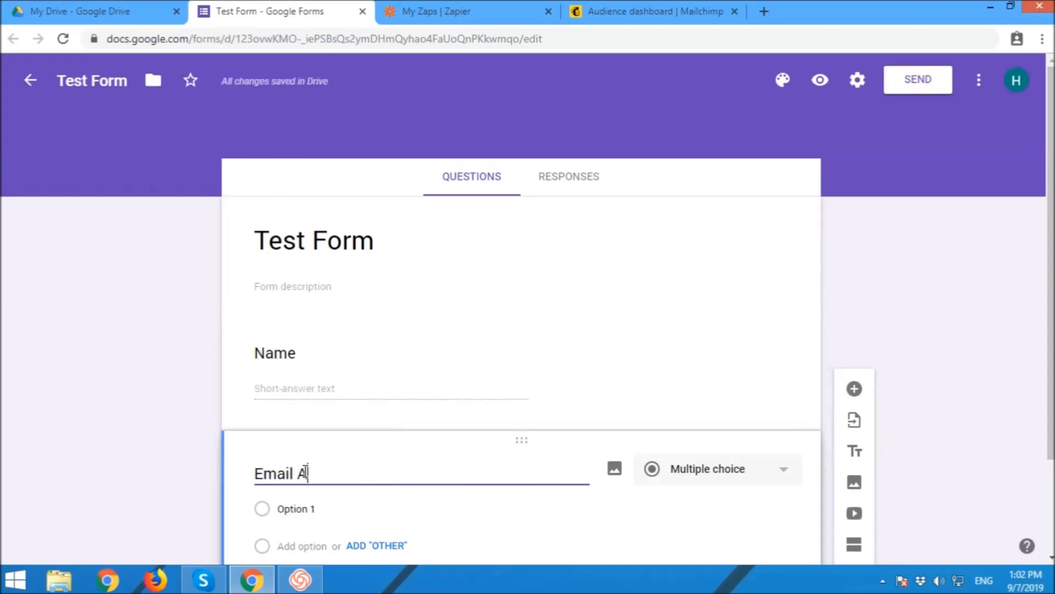
type("ddress")
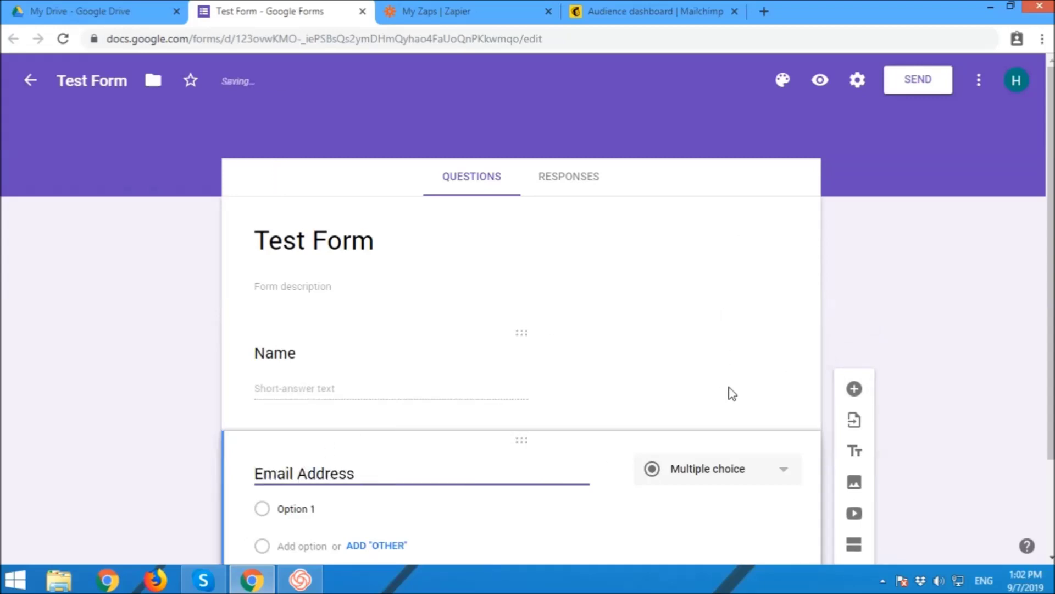
left_click(731, 392)
scroll(613, 400, "down", 2)
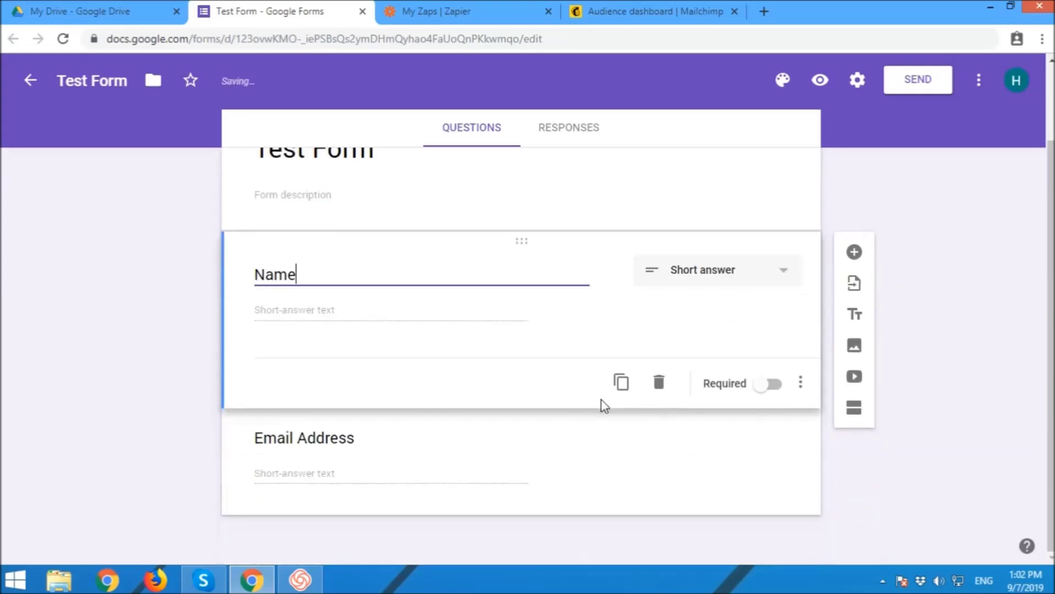
left_click(692, 476)
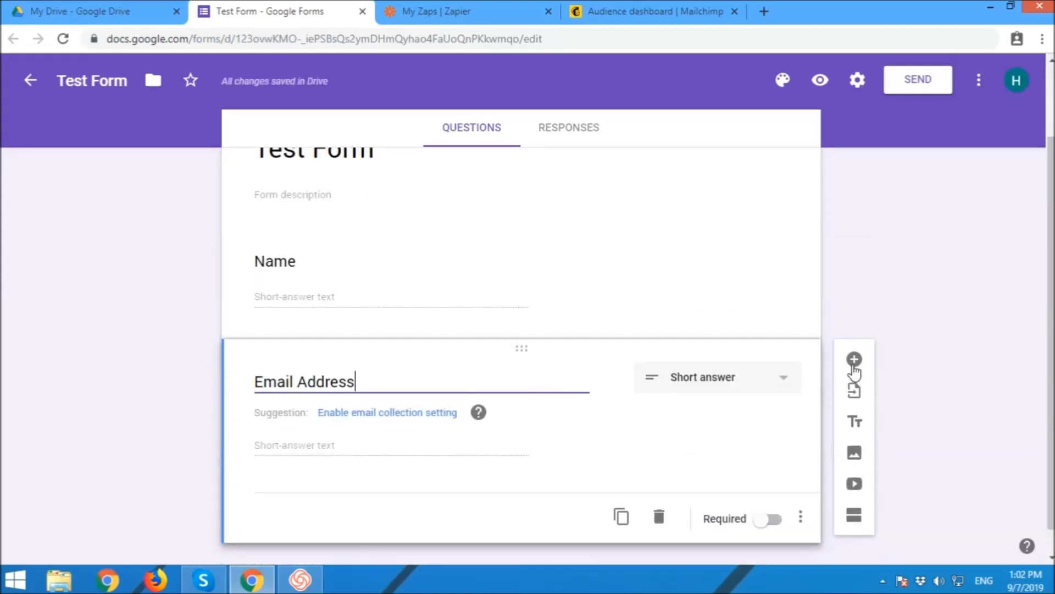
Step: Add a third question titled 'Phone Number'
left_click(853, 362)
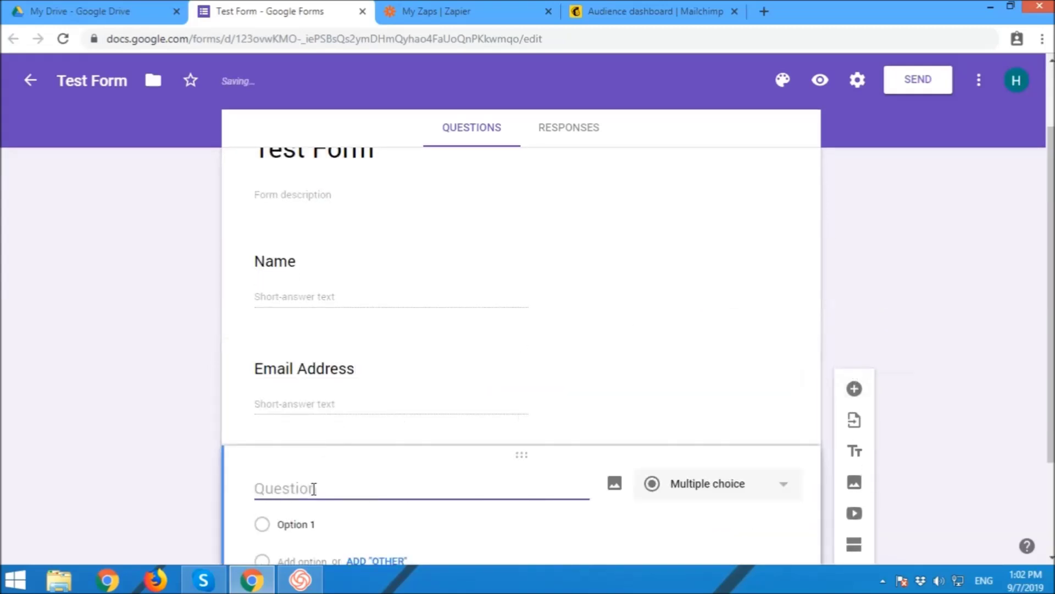
type("Phone n")
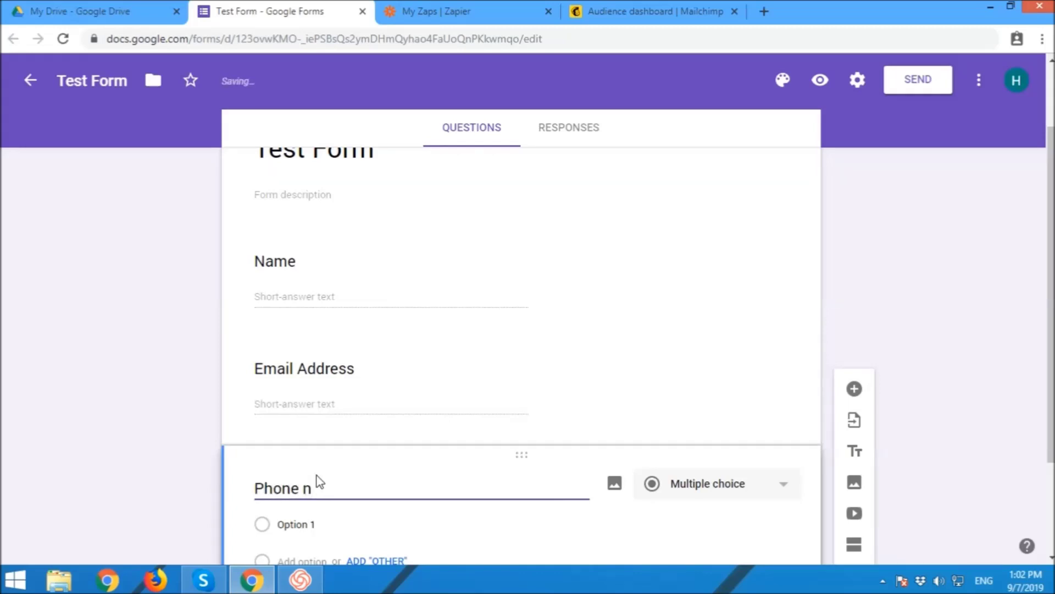
key("BackSpace")
type("Number")
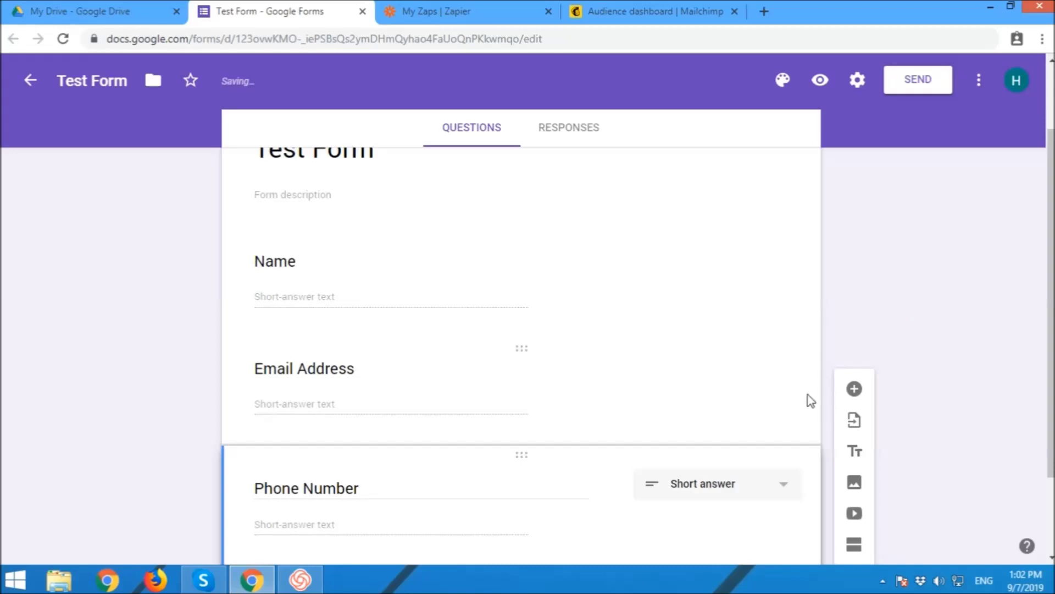
scroll(845, 365, "down", 1)
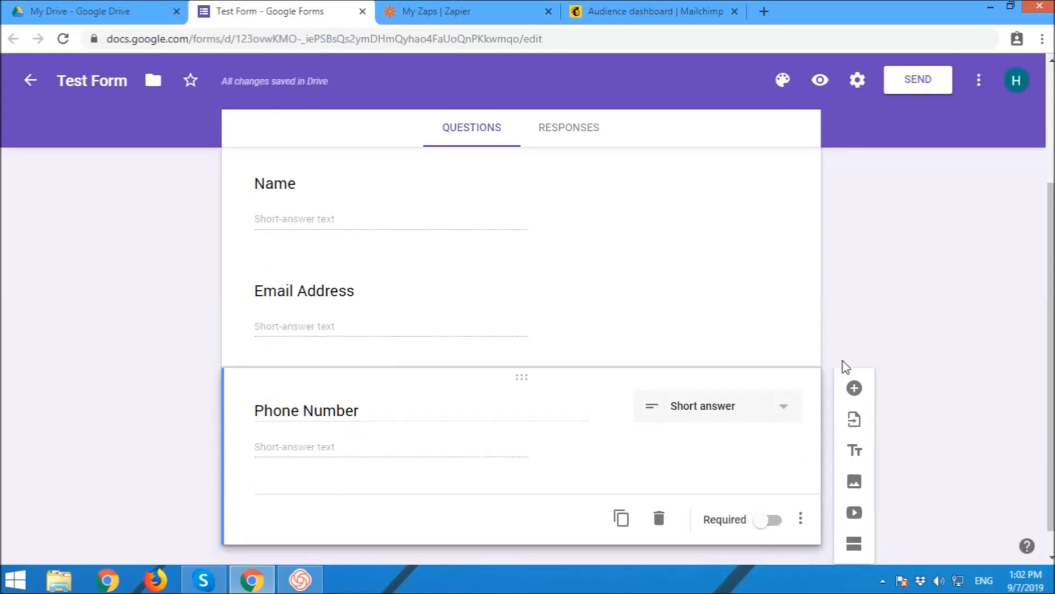
scroll(844, 365, "up", 3)
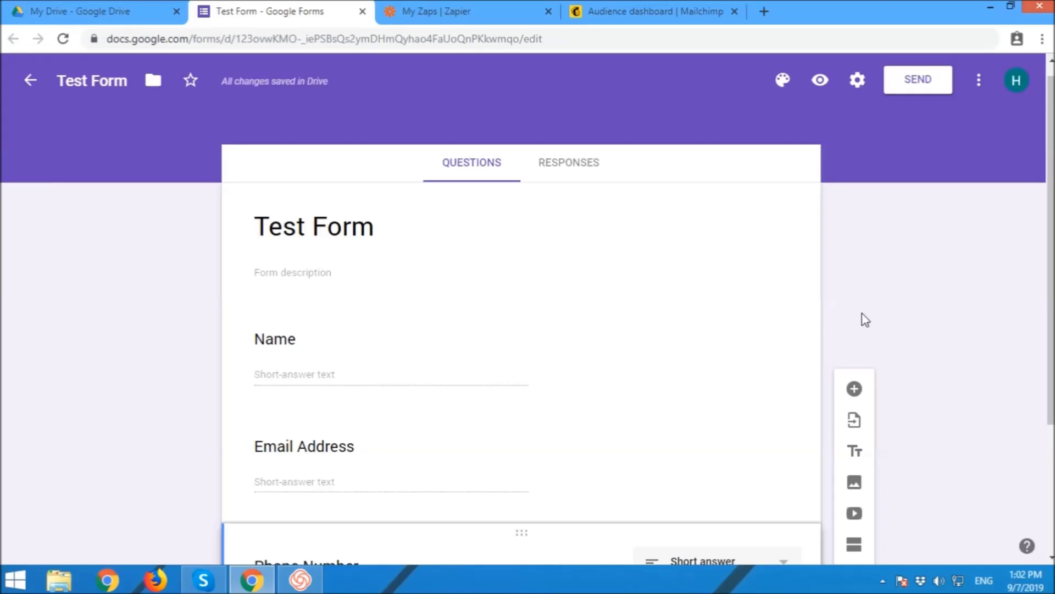
Step: From the Responses tab, create a new linked spreadsheet, Test Form (Responses)
left_click(585, 173)
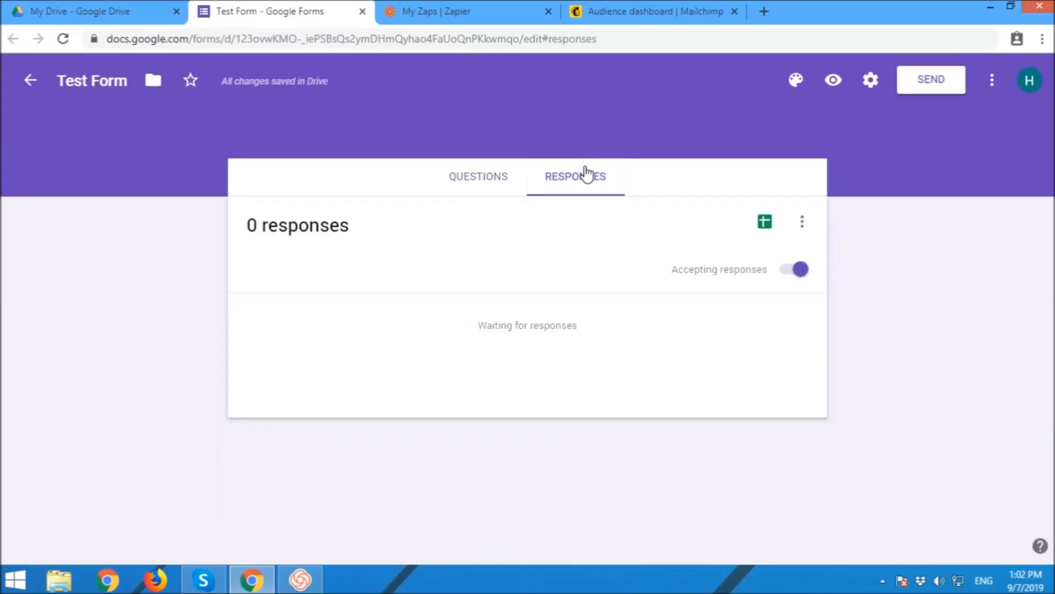
left_click(765, 223)
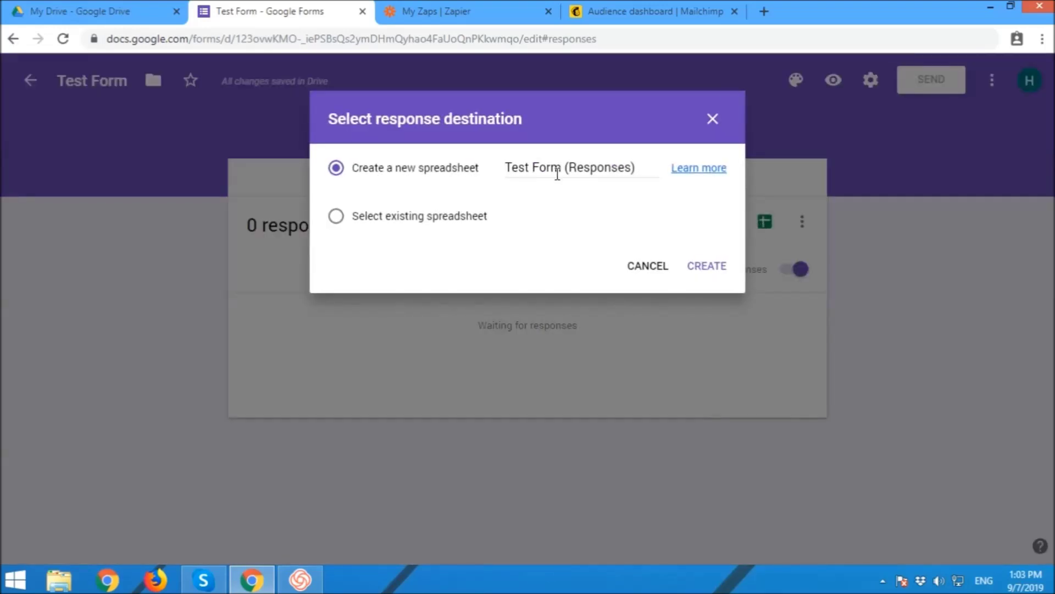
left_click(335, 170)
left_click(711, 266)
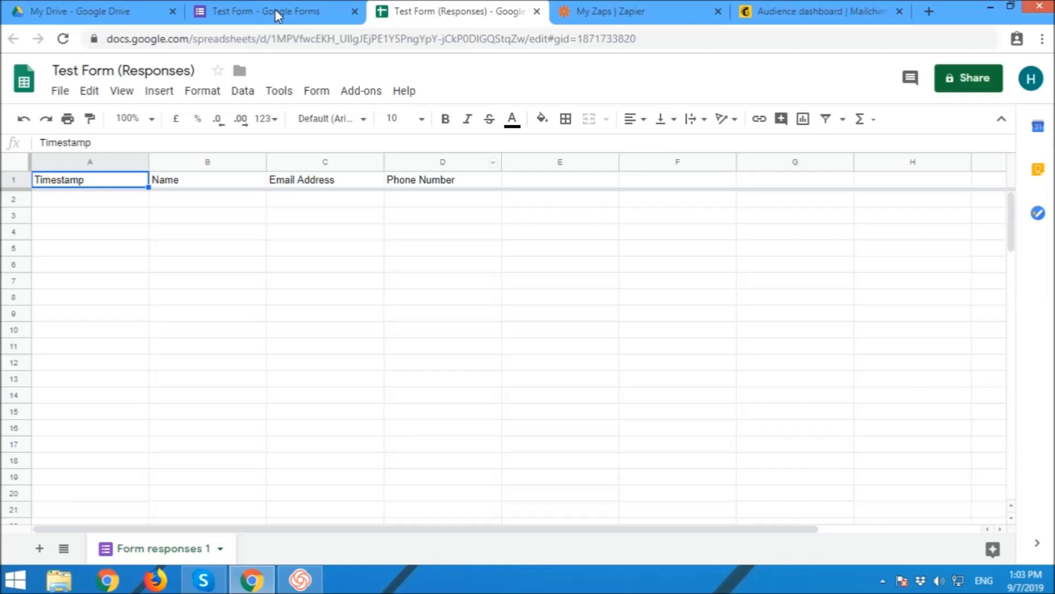
Step: Start a test response with a sample full name and e-mail address
left_click(275, 9)
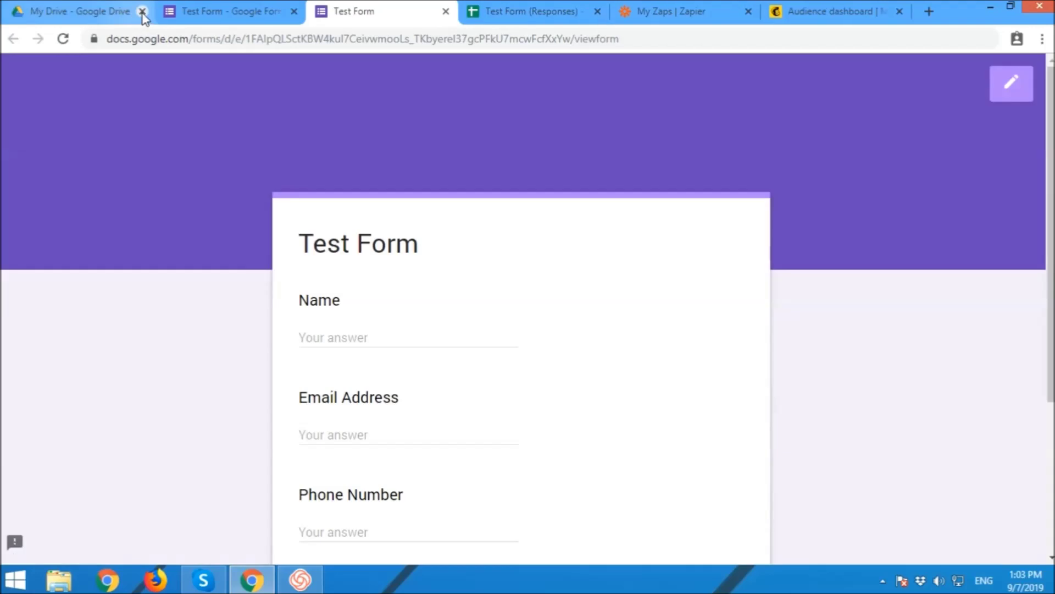
left_click(143, 11)
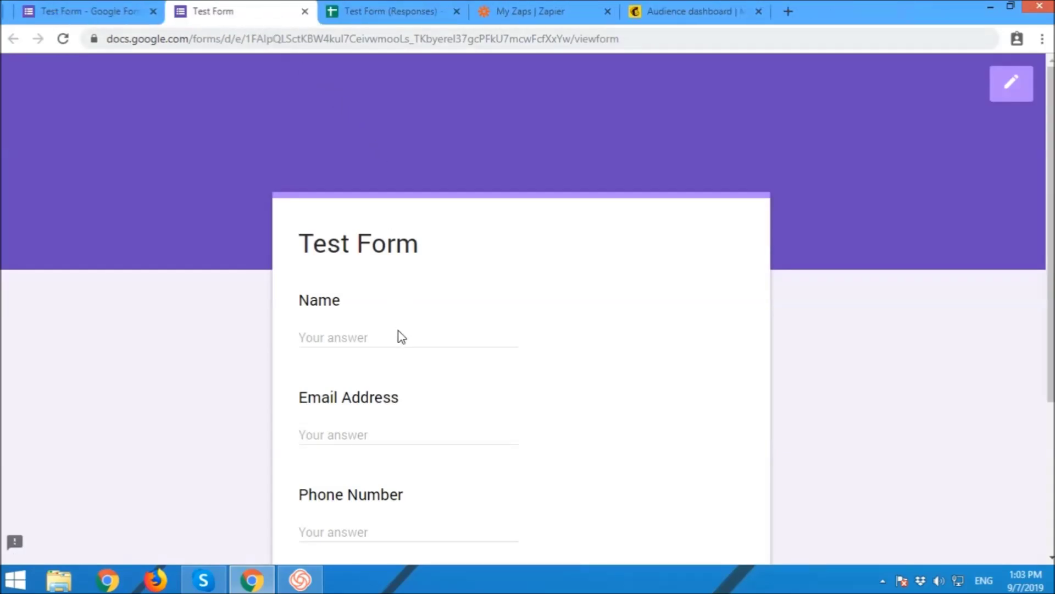
left_click(370, 335)
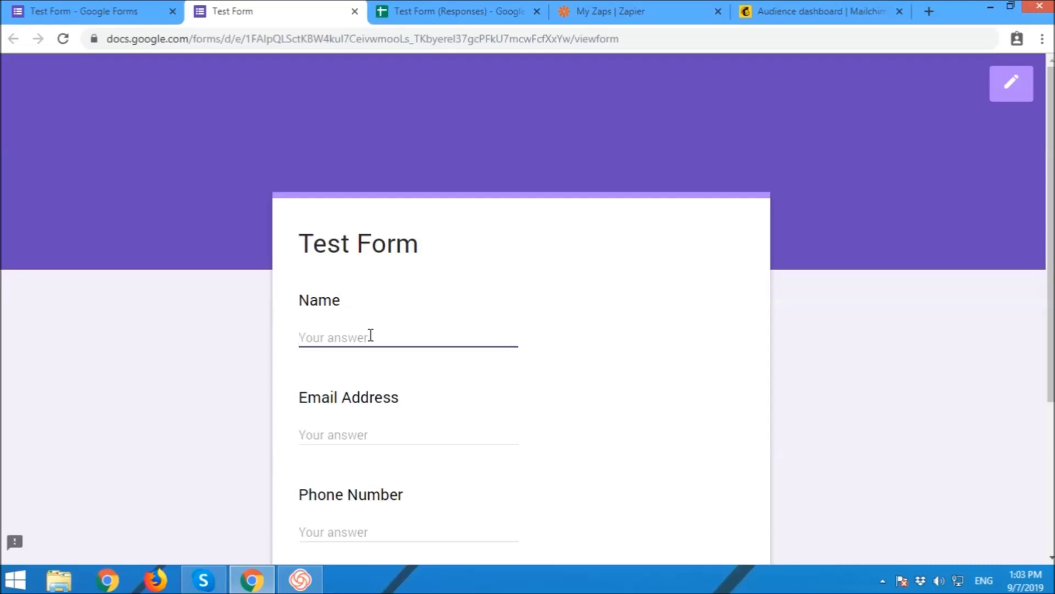
left_click(392, 429)
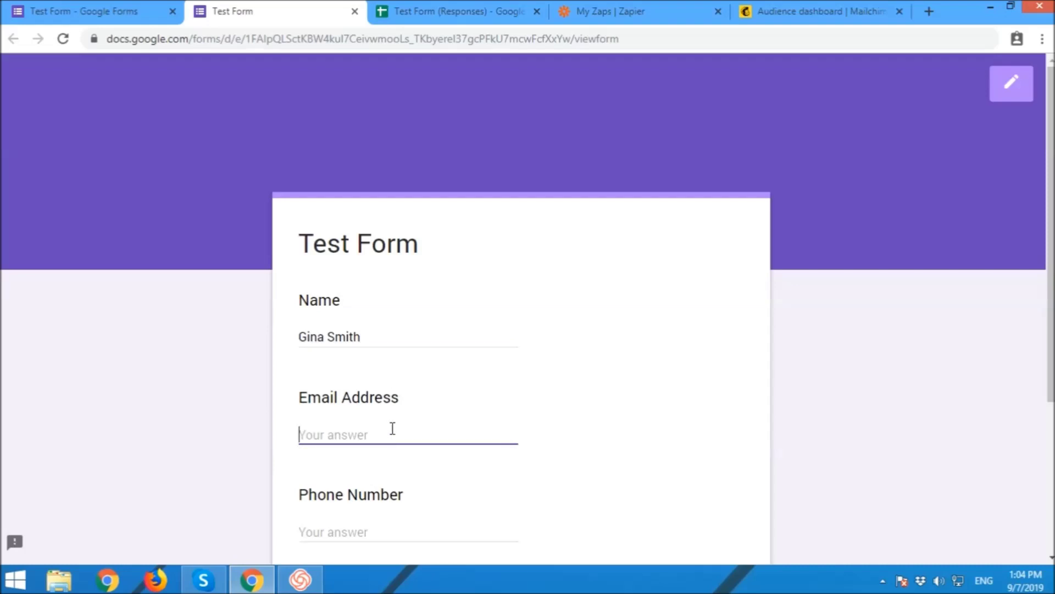
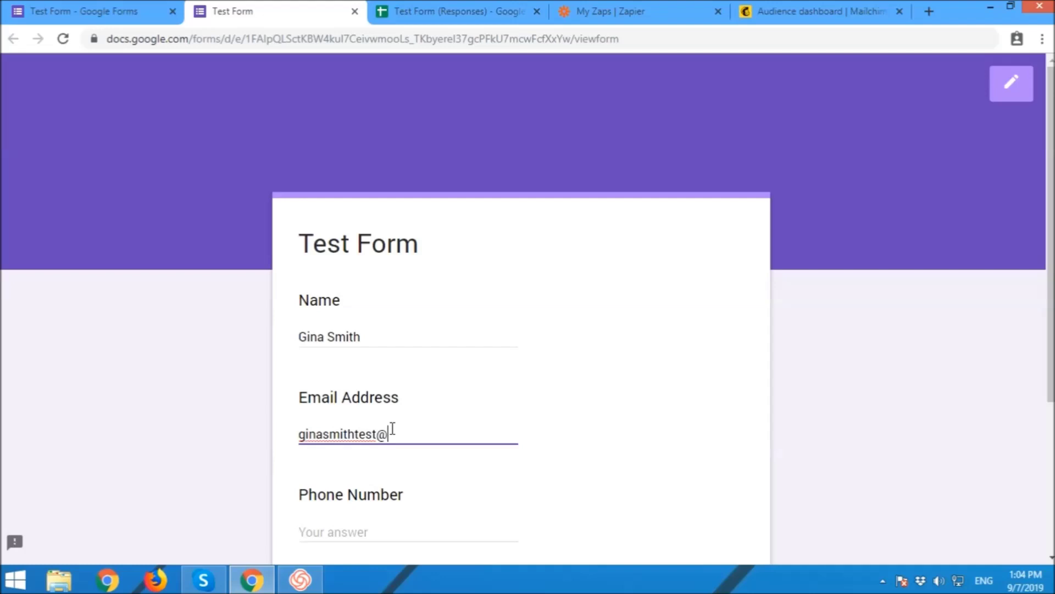
Step: Enter a sample phone number and submit the test response
scroll(568, 403, "down", 3)
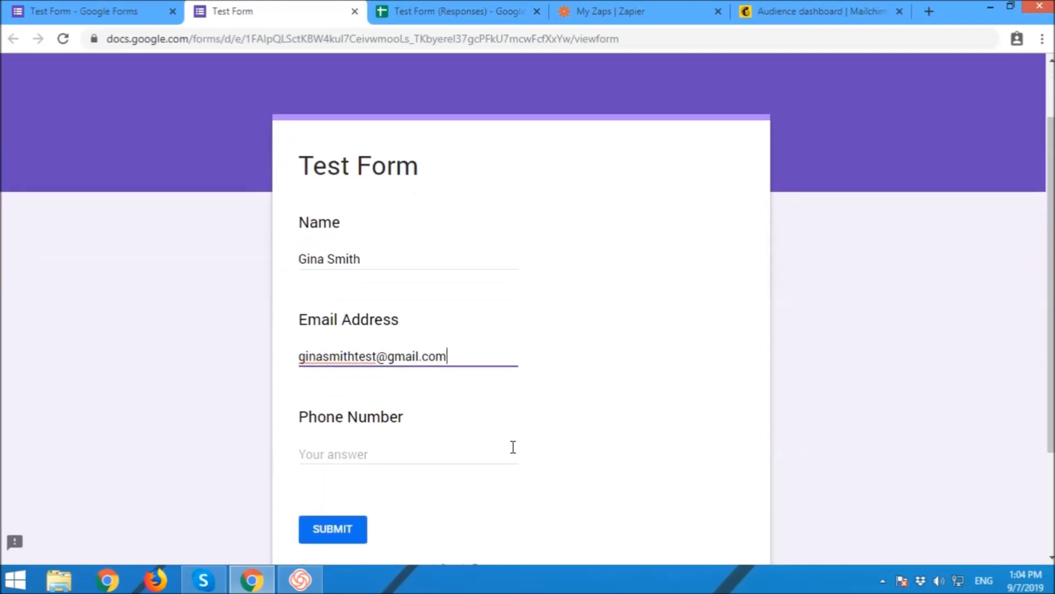
left_click(475, 457)
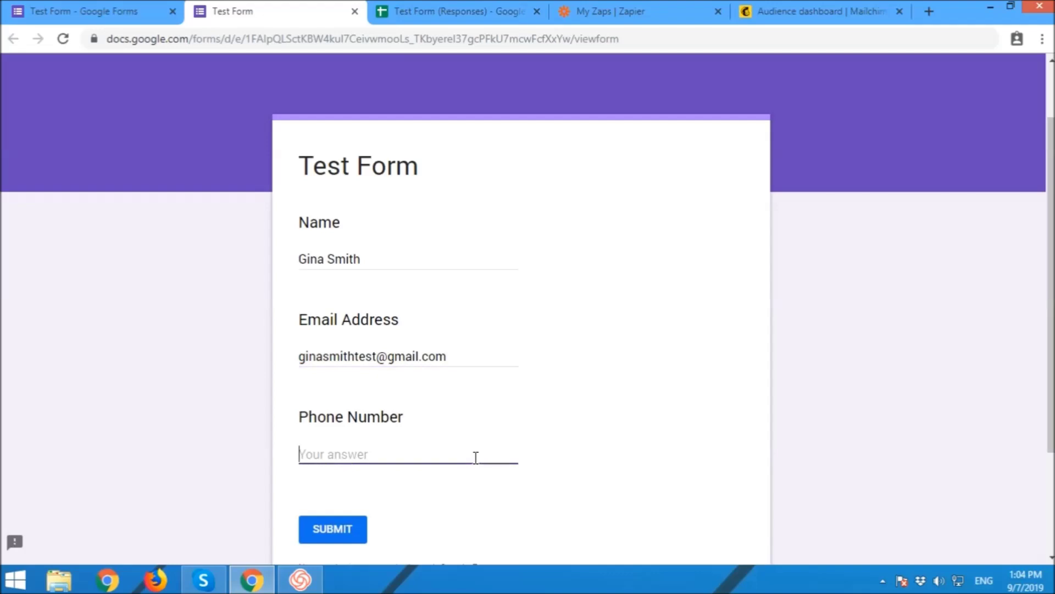
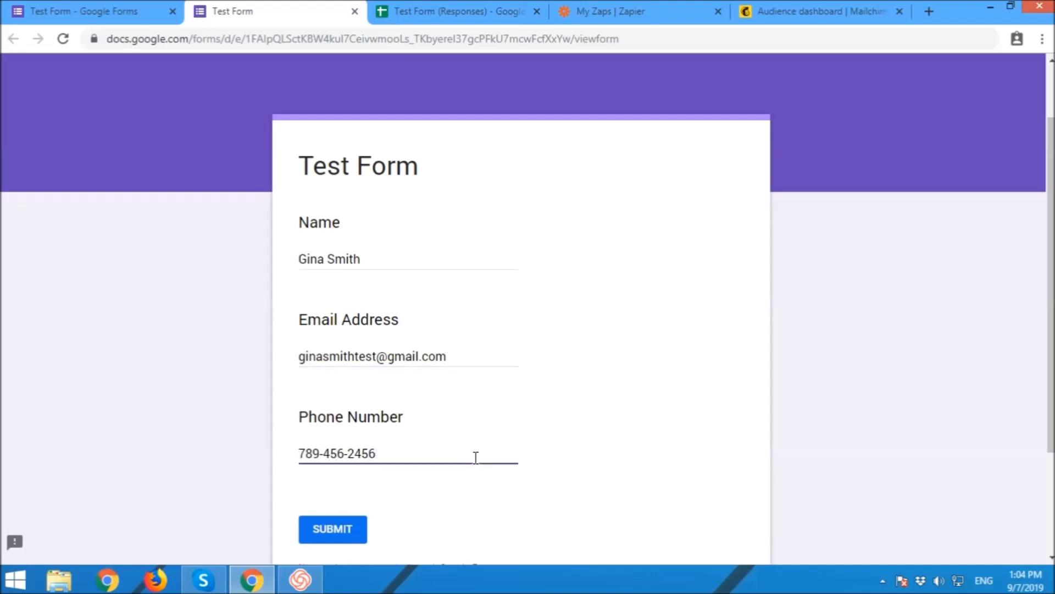
left_click(343, 536)
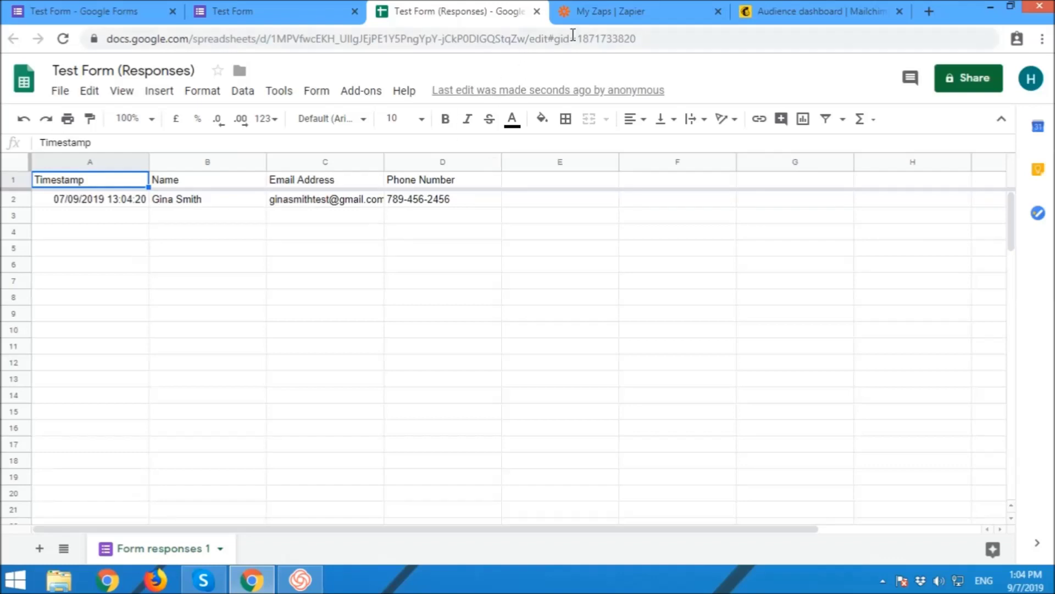
left_click(608, 12)
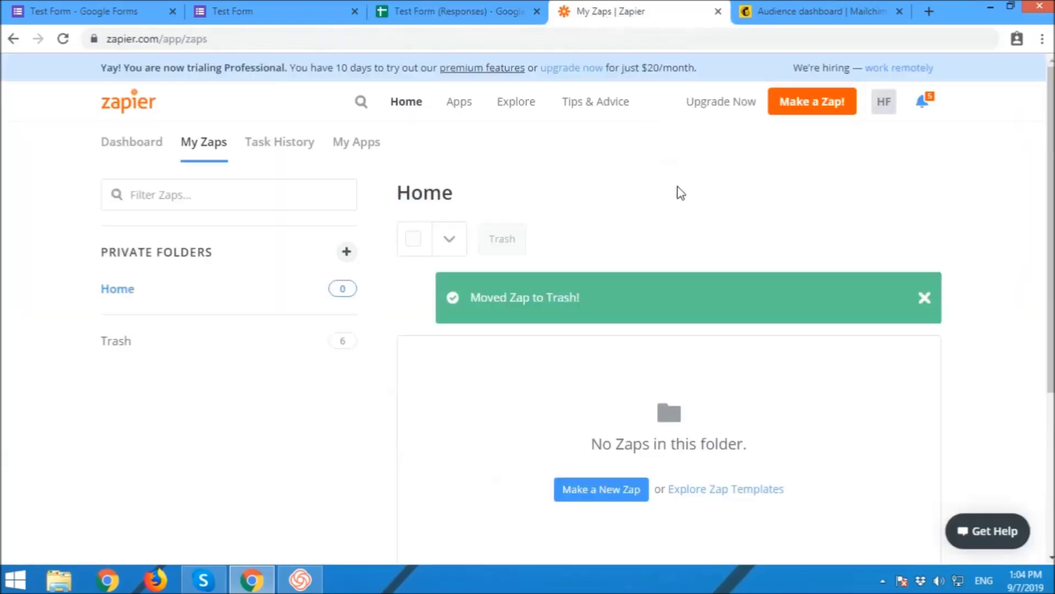
Step: Start a new zap with Google Forms' New Response in Spreadsheet trigger
left_click(806, 104)
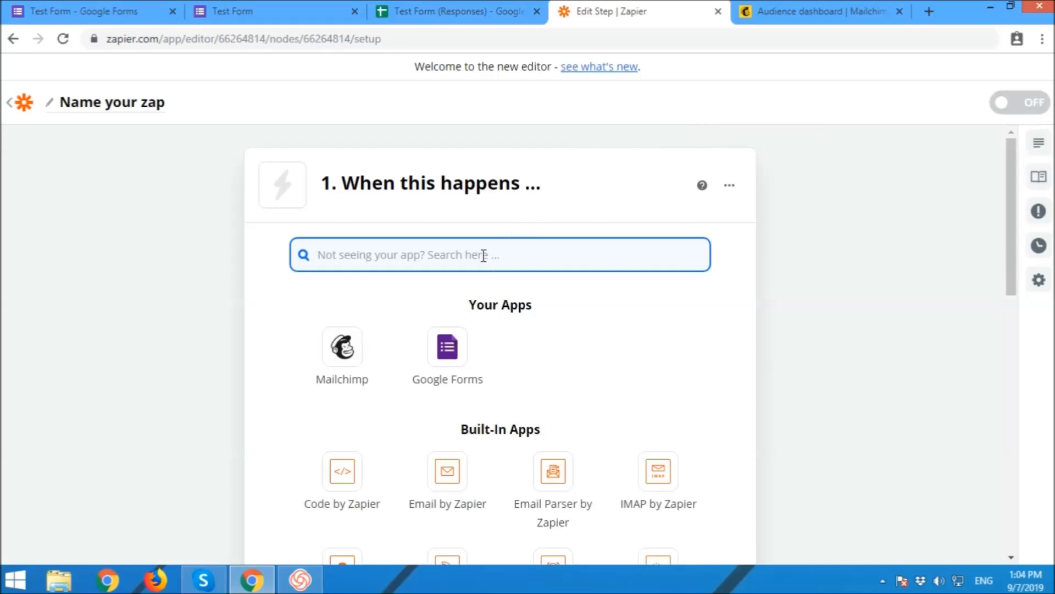
type("Google ")
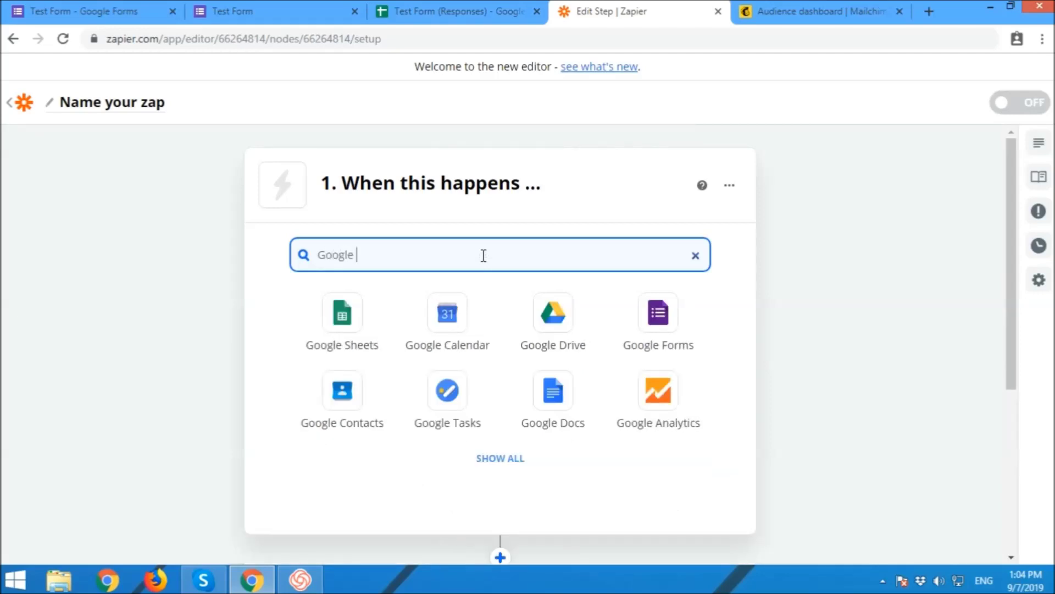
type("Form")
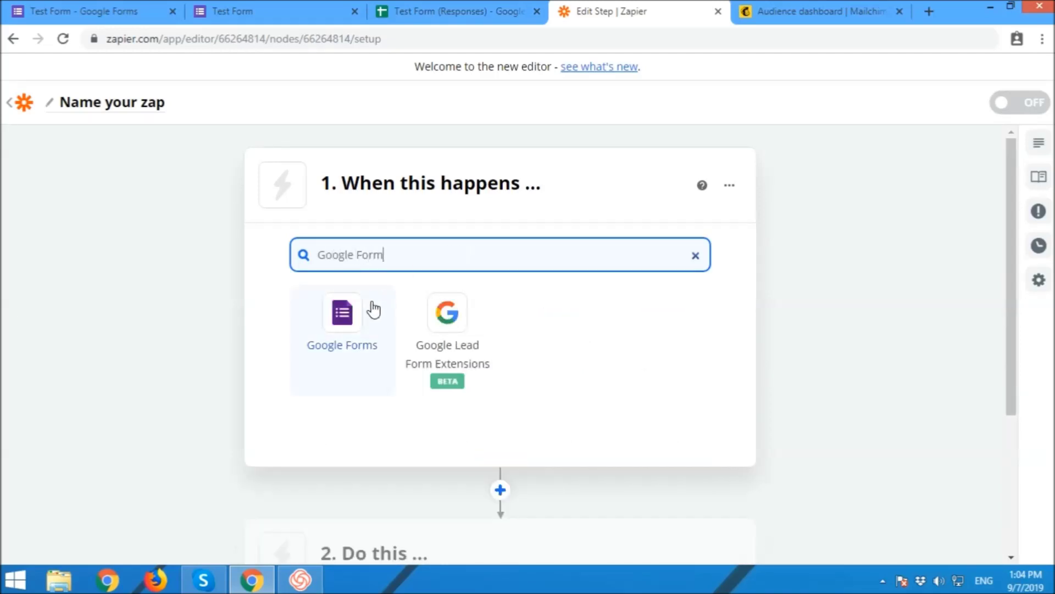
left_click(368, 313)
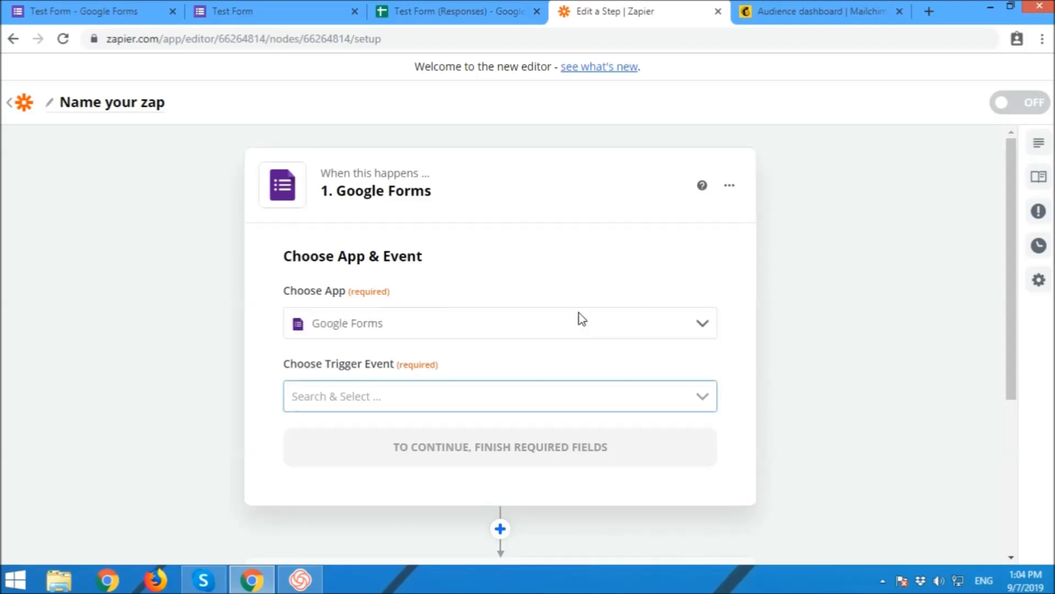
left_click(450, 319)
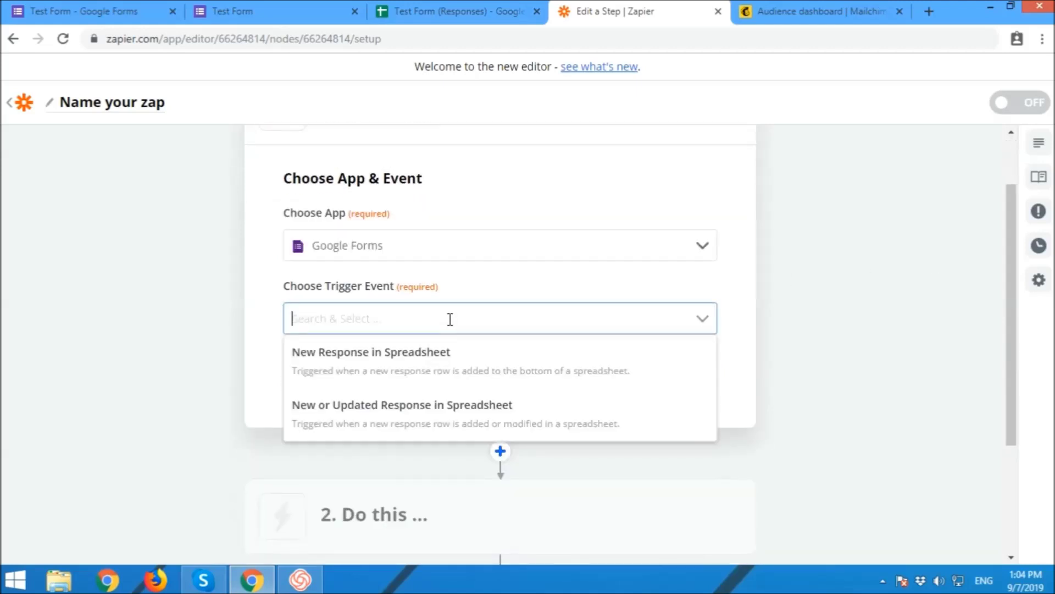
left_click(437, 360)
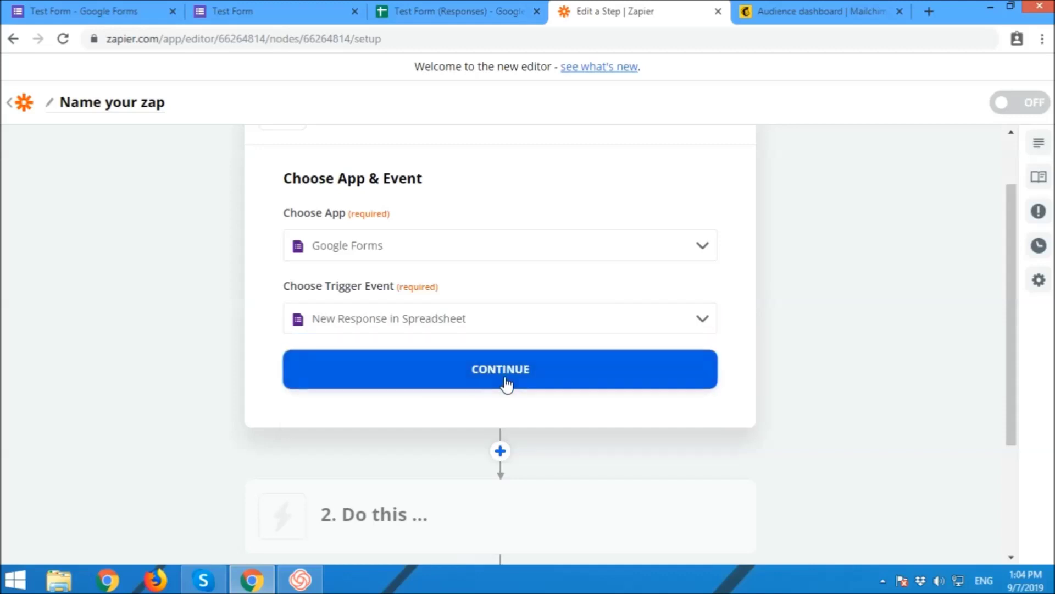
left_click(504, 379)
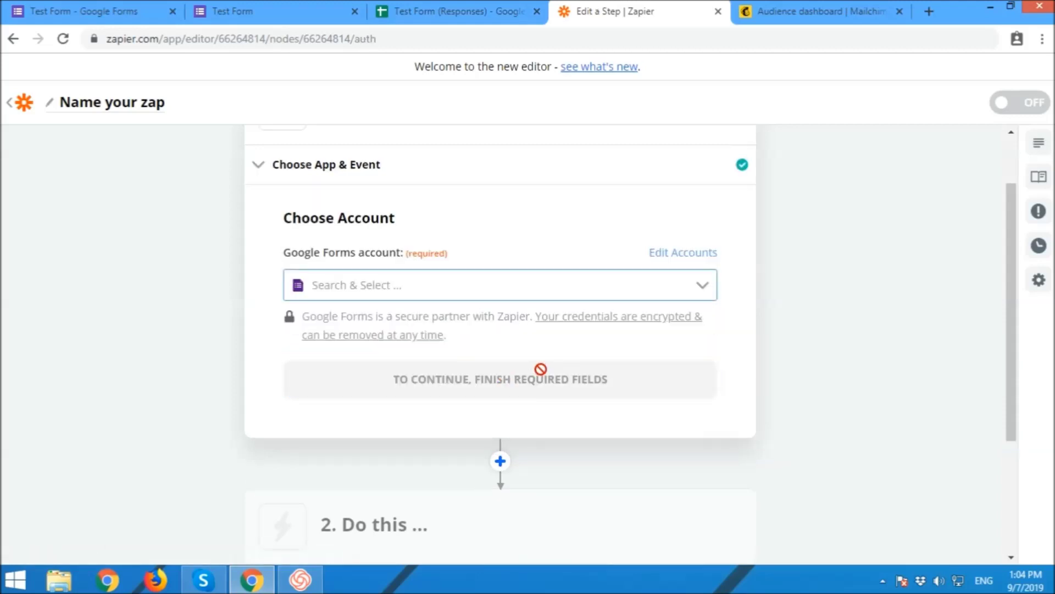
Step: Select the connected Google Forms account for the trigger
left_click(433, 287)
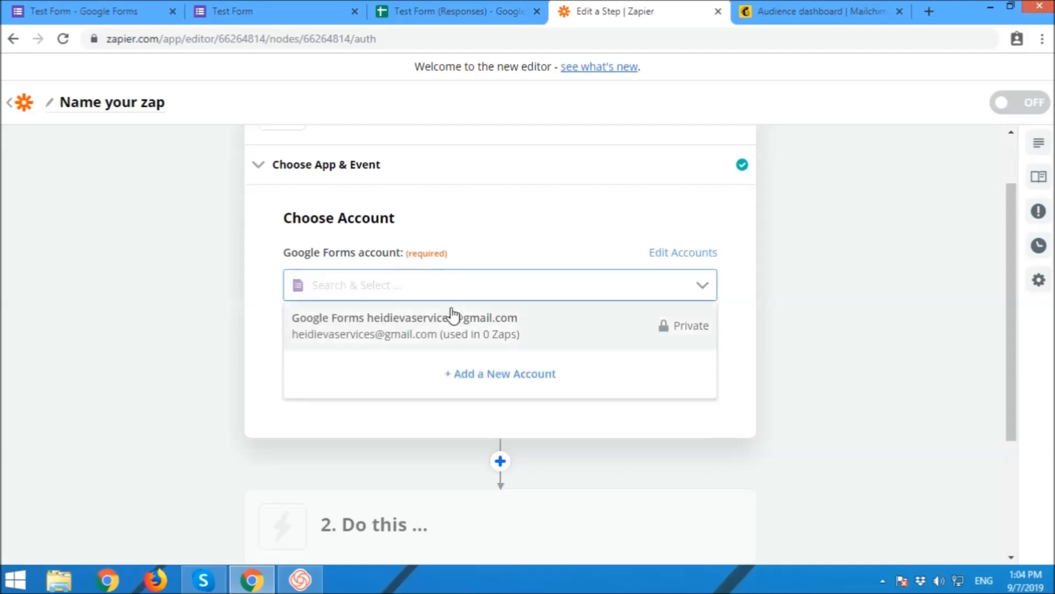
left_click(458, 327)
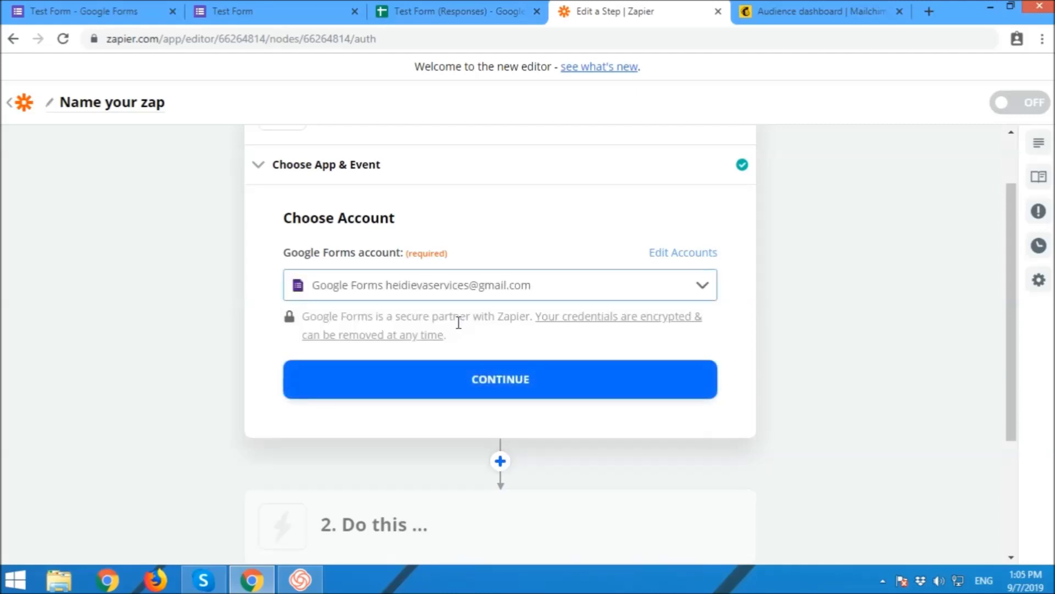
left_click(499, 375)
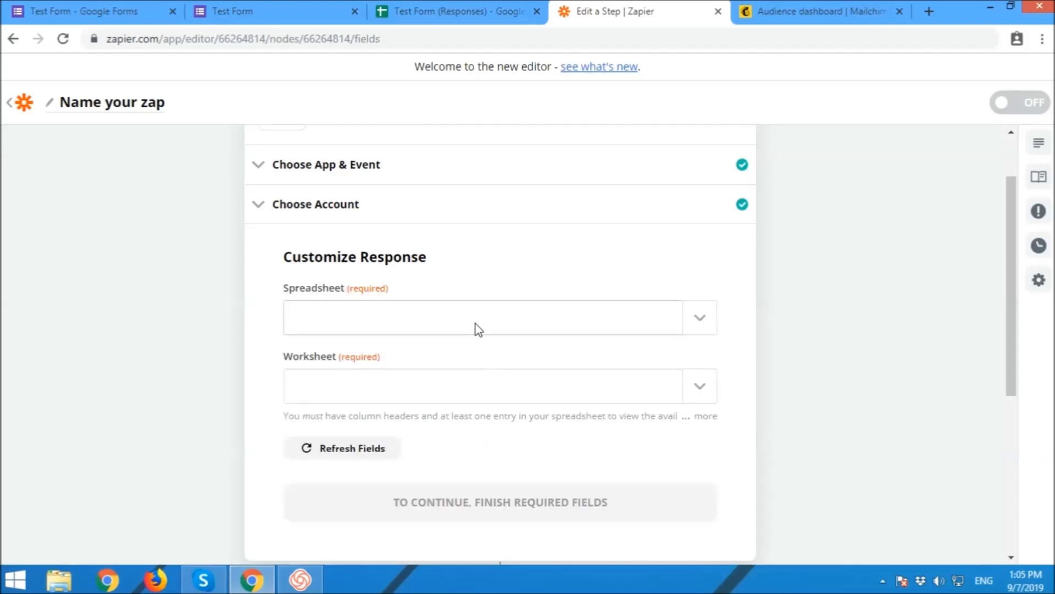
Step: Choose Test Form (Responses) and its Form responses 1 worksheet, then test the trigger
left_click(478, 321)
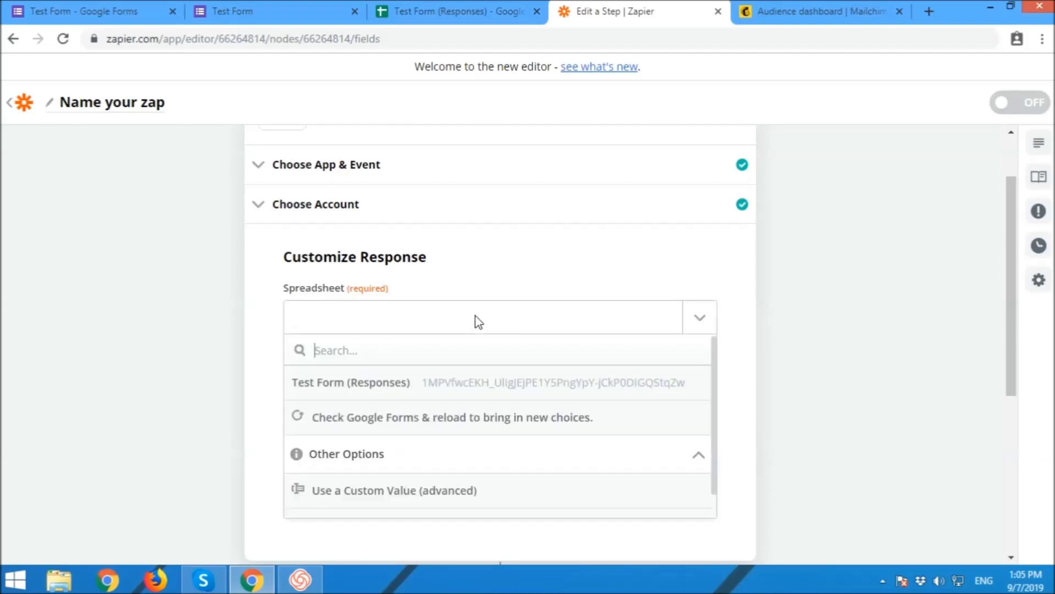
left_click(362, 385)
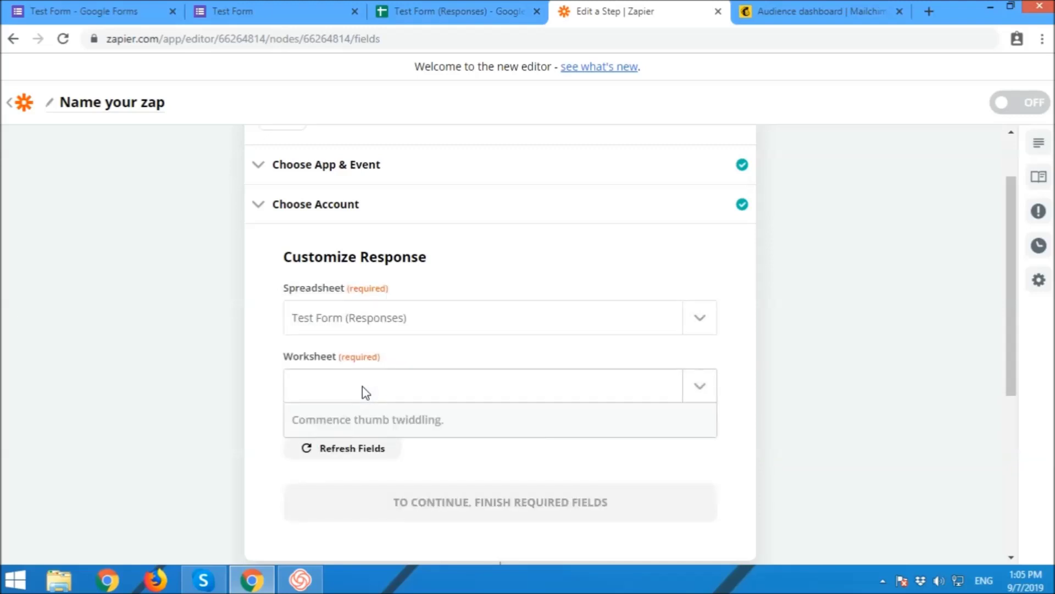
left_click(365, 451)
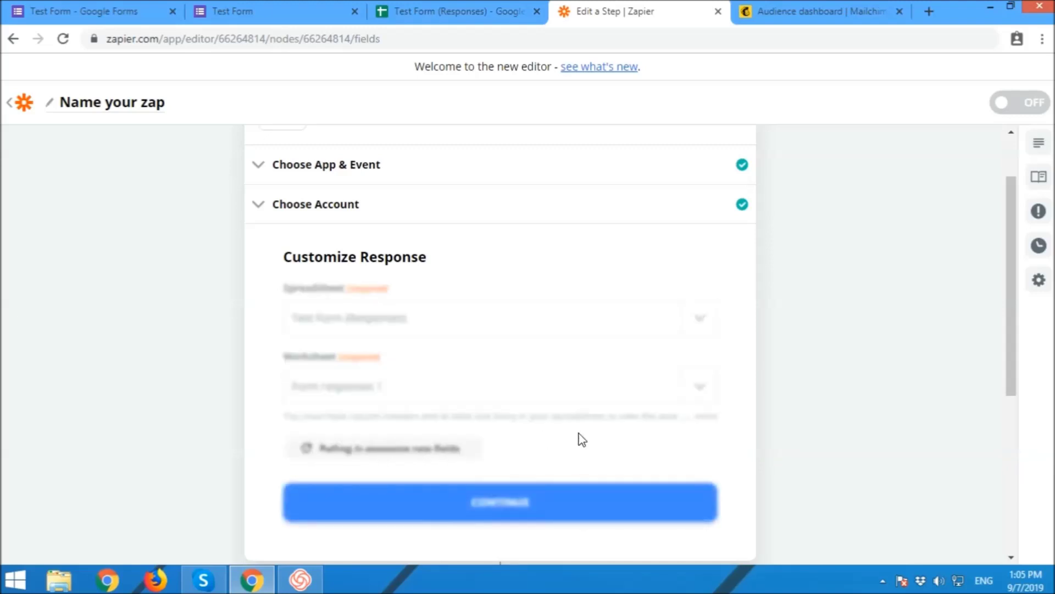
scroll(886, 407, "down", 1)
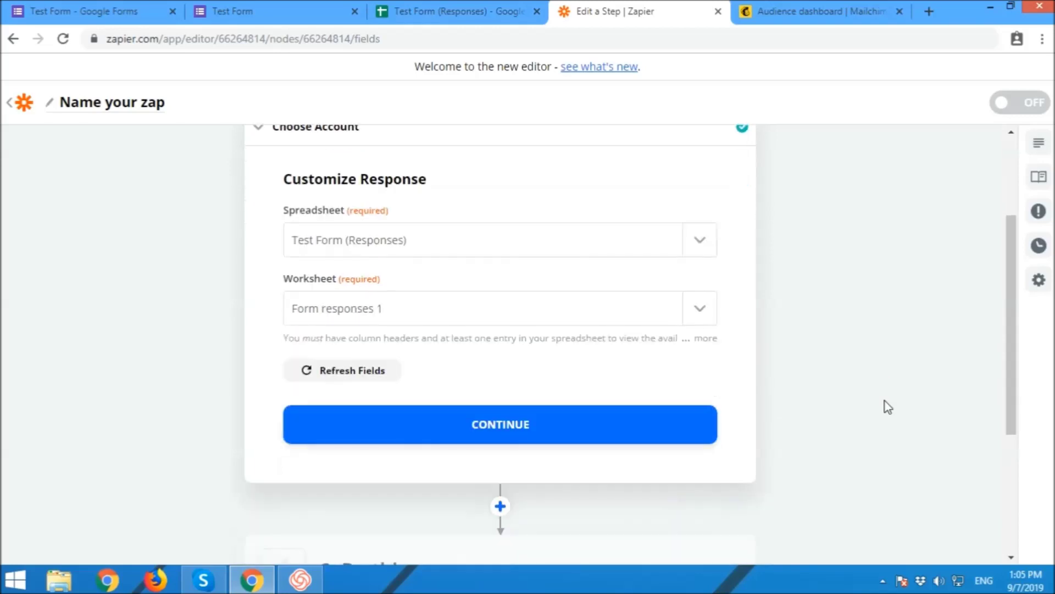
left_click(487, 427)
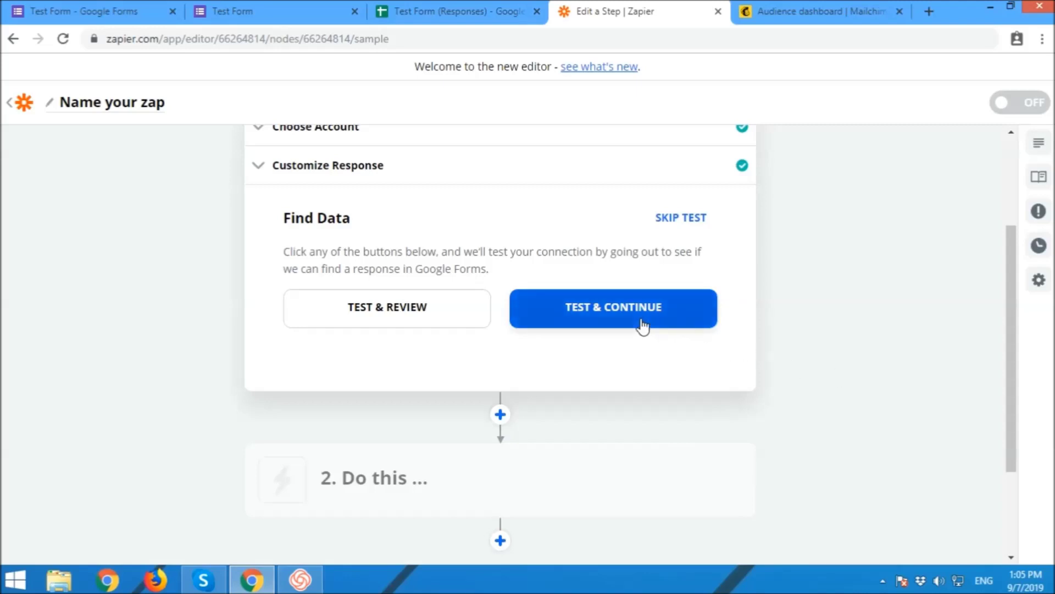
left_click(642, 324)
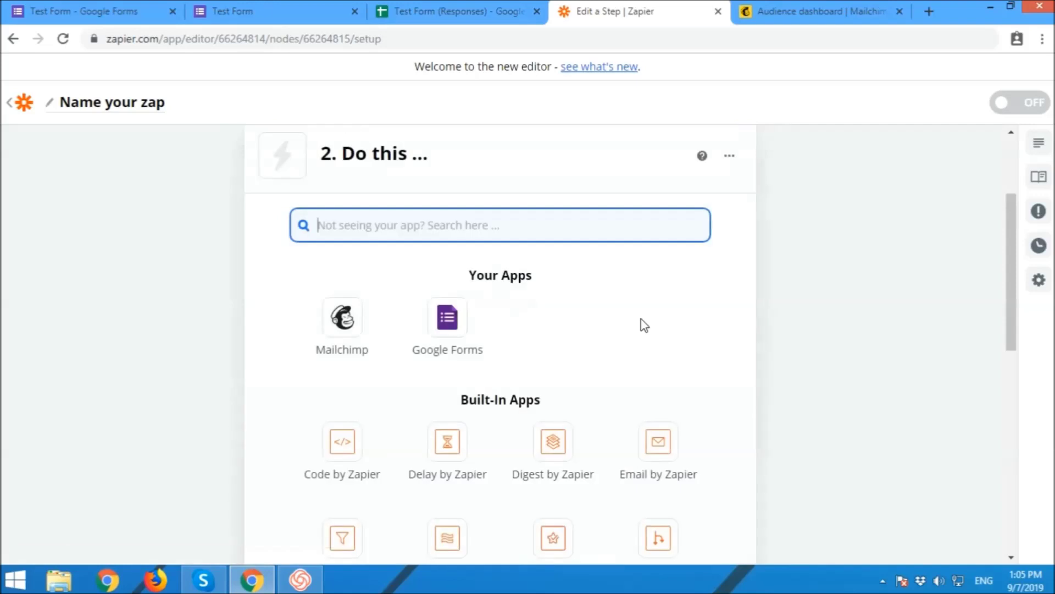
Step: Check the responses spreadsheet, then return to the zap editor
left_click(841, 349)
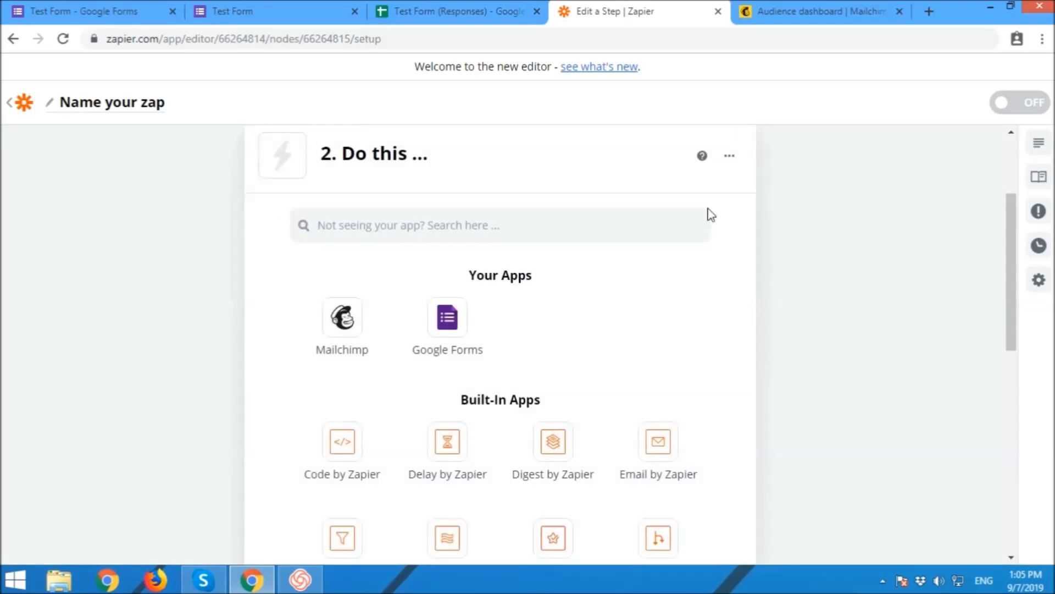
left_click(492, 9)
left_click(601, 6)
scroll(811, 311, "down", 1)
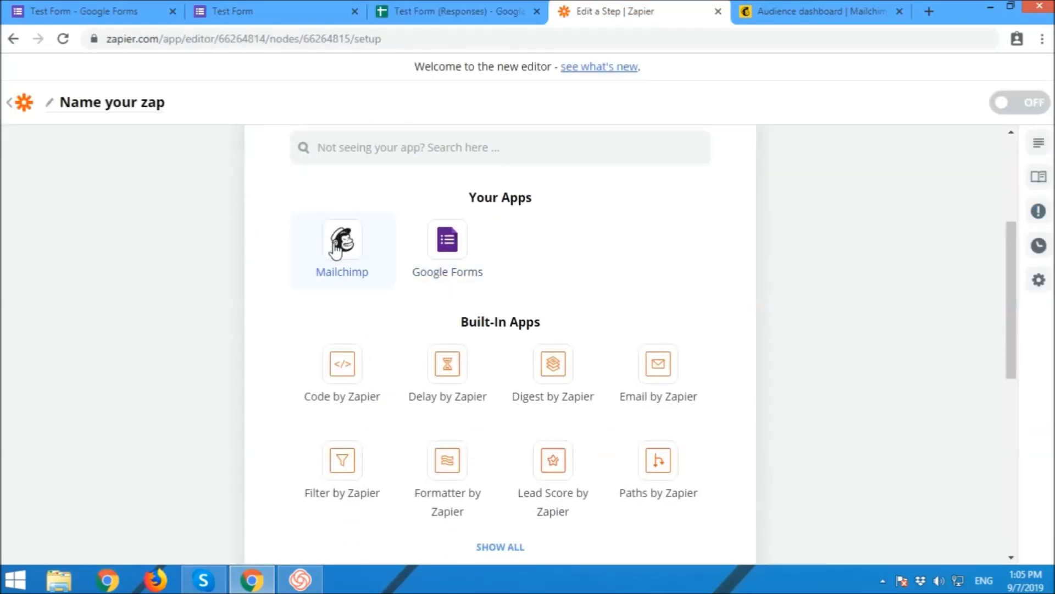
scroll(405, 286, "up", 1)
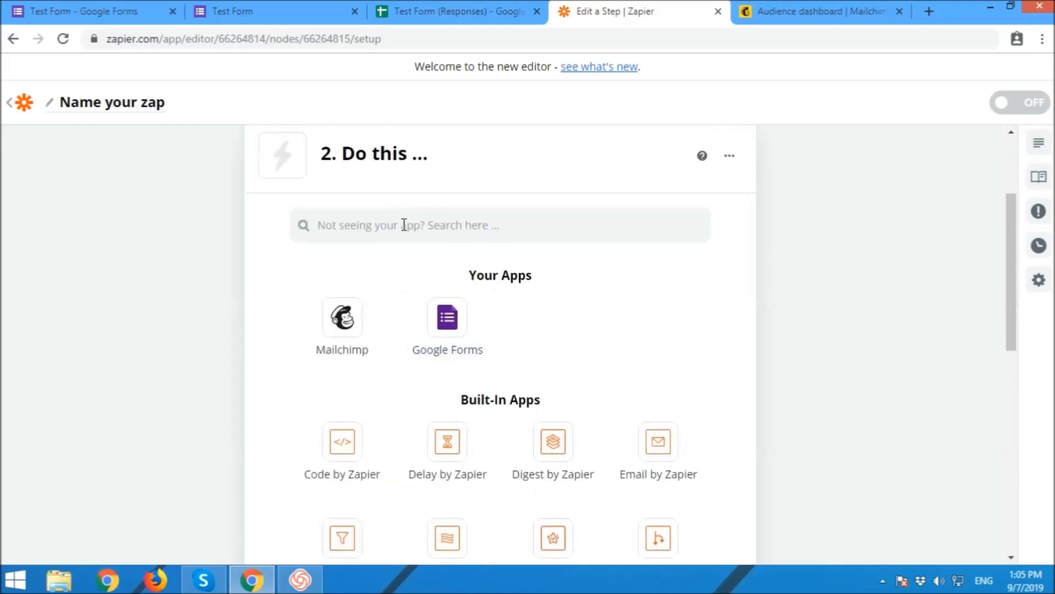
Step: Choose Mailchimp as the action app
left_click(404, 225)
type("Mailchi")
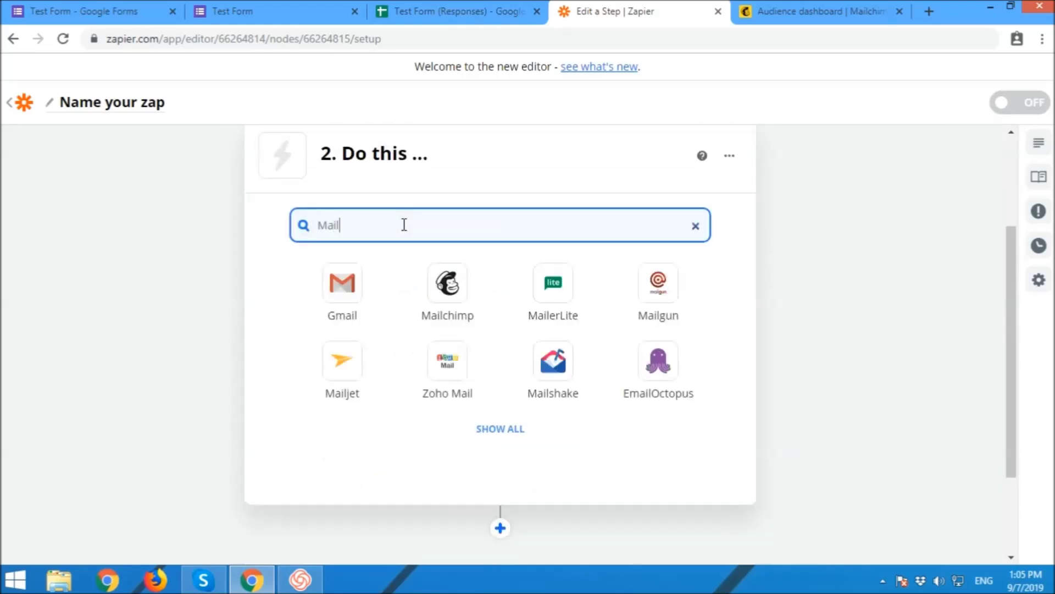
left_click(356, 290)
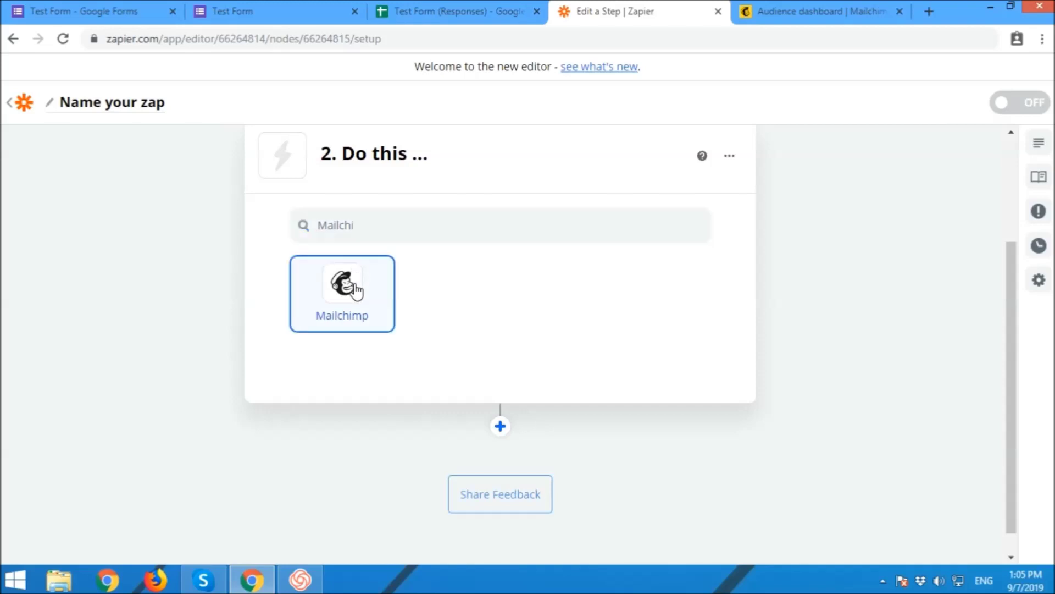
left_click(356, 286)
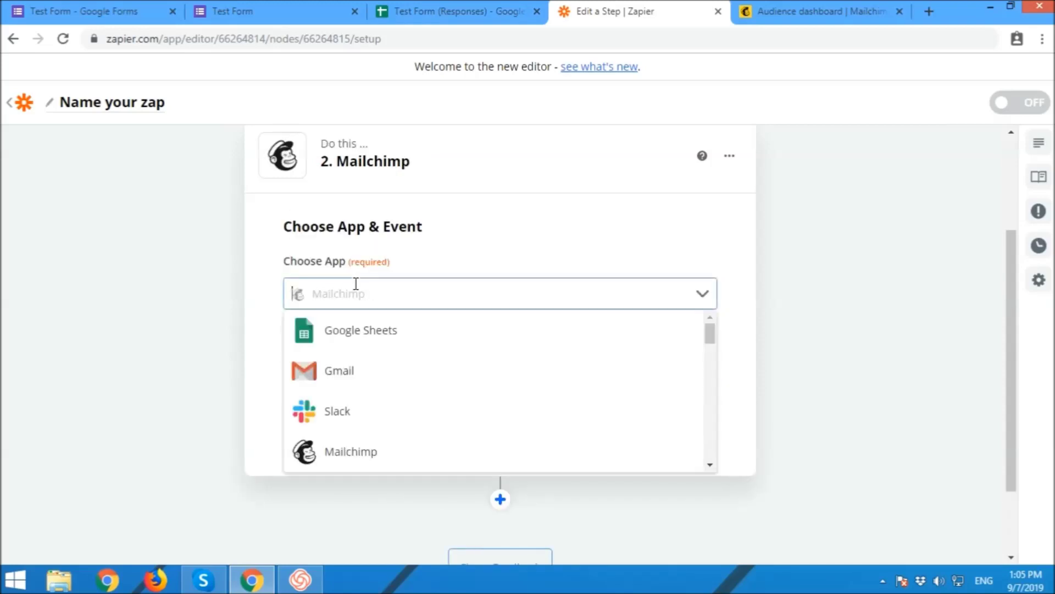
left_click(666, 268)
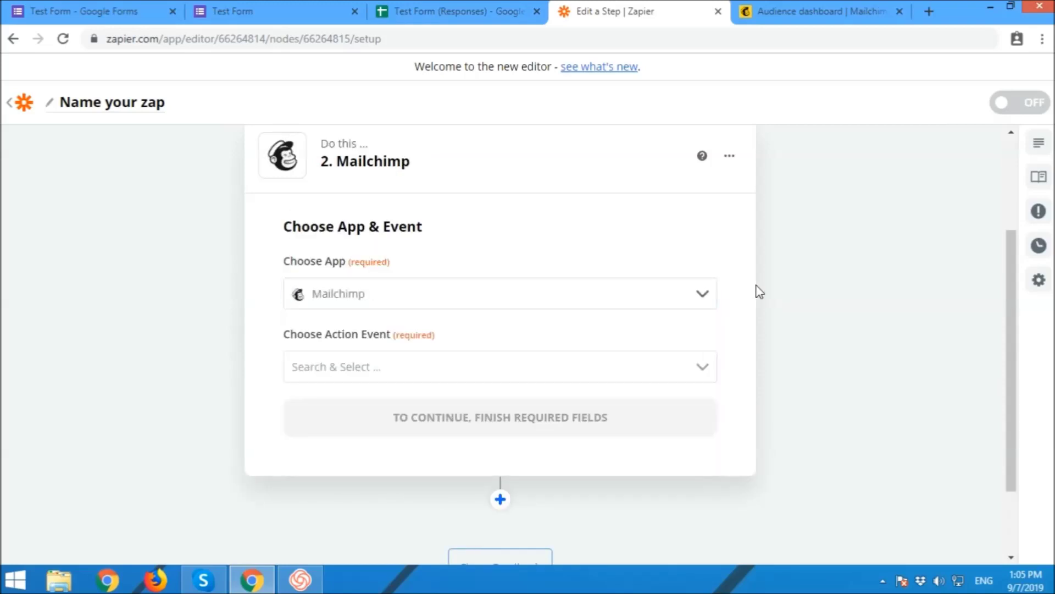
Step: Set the action event to Add/Update Subscriber and continue
left_click(373, 366)
left_click(377, 440)
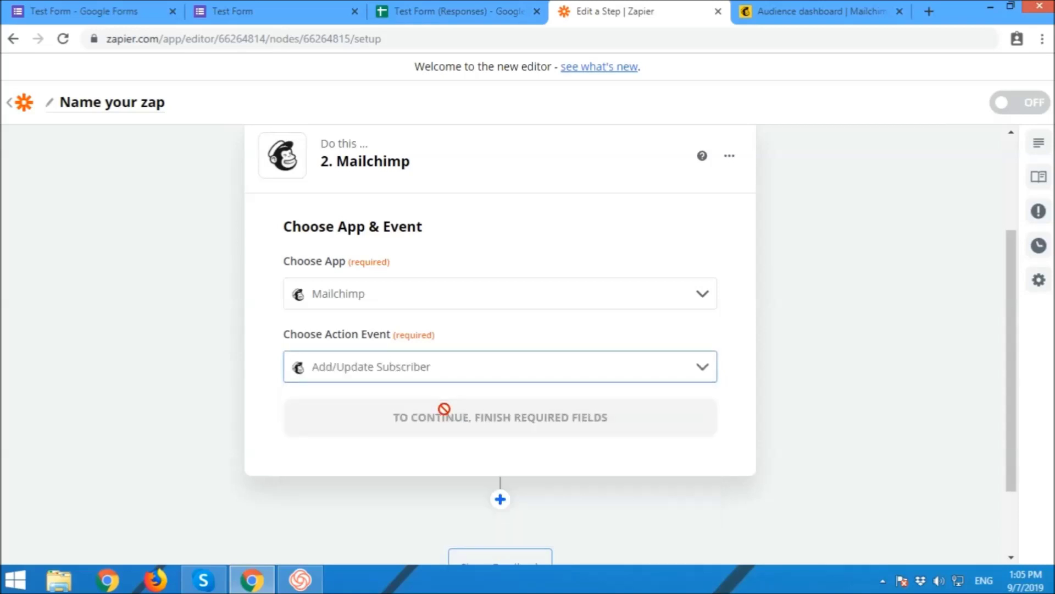
scroll(874, 357, "down", 1)
scroll(871, 352, "down", 1)
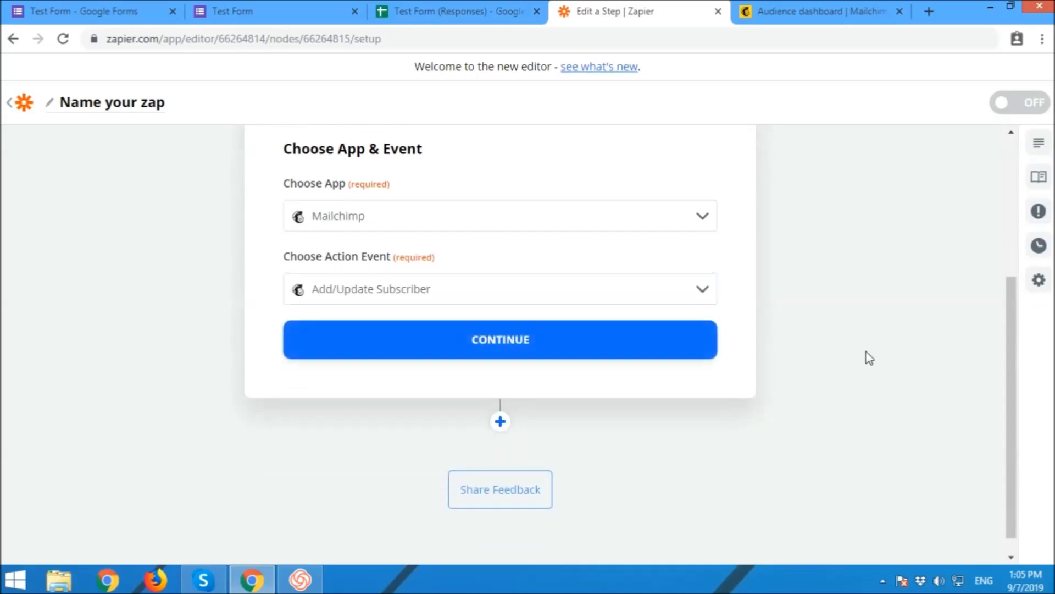
left_click(575, 351)
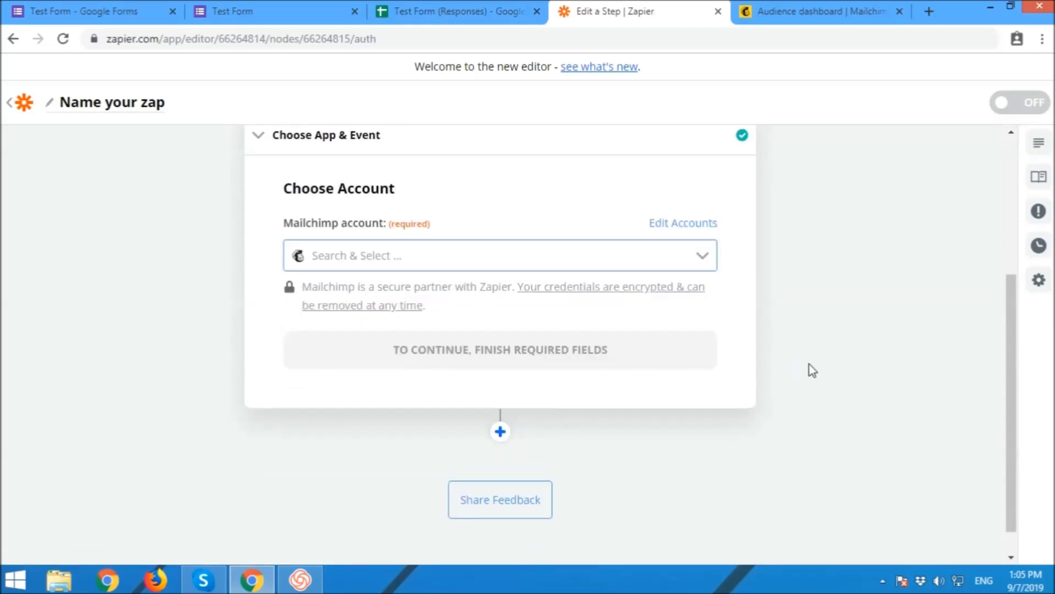
Step: Select the connected Mailchimp account for the action step
scroll(812, 370, "up", 2)
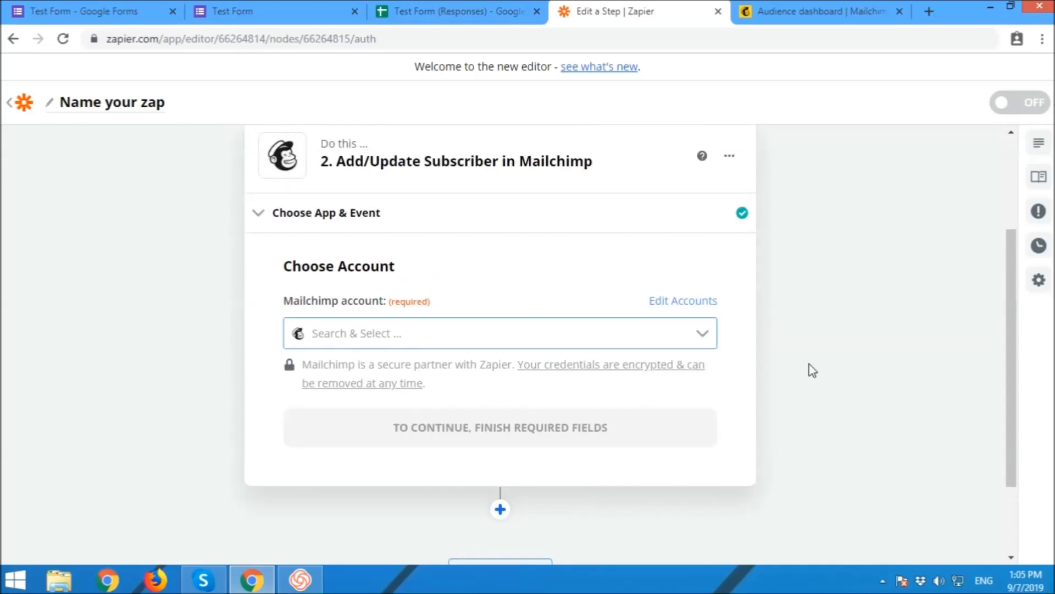
left_click(477, 337)
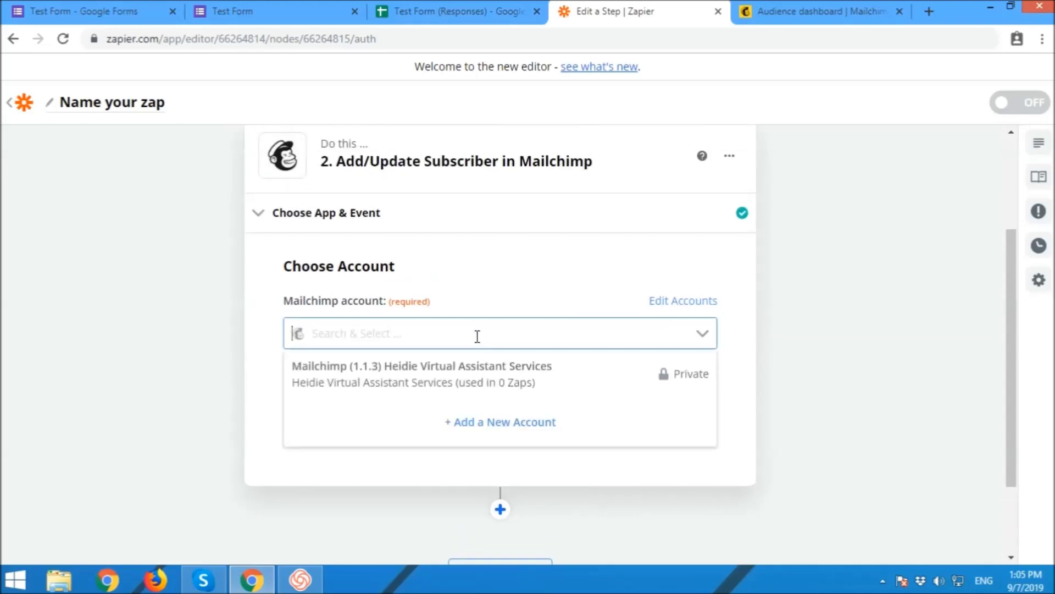
left_click(483, 375)
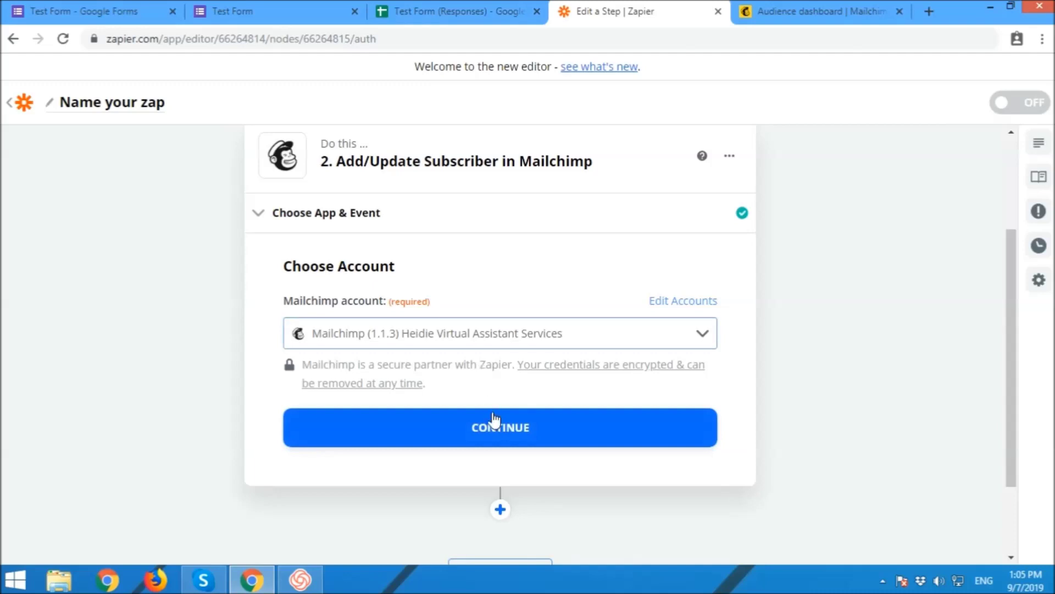
left_click(497, 430)
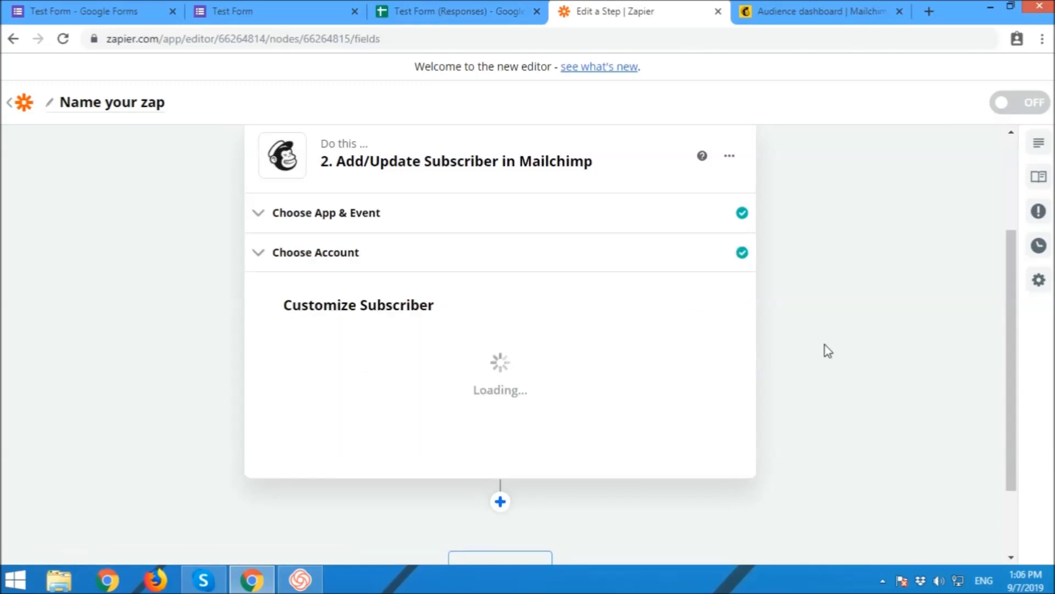
scroll(828, 350, "down", 1)
Step: Pick the business's Mailchimp audience and fill Subscriber Email from the form's emailaddress
left_click(546, 293)
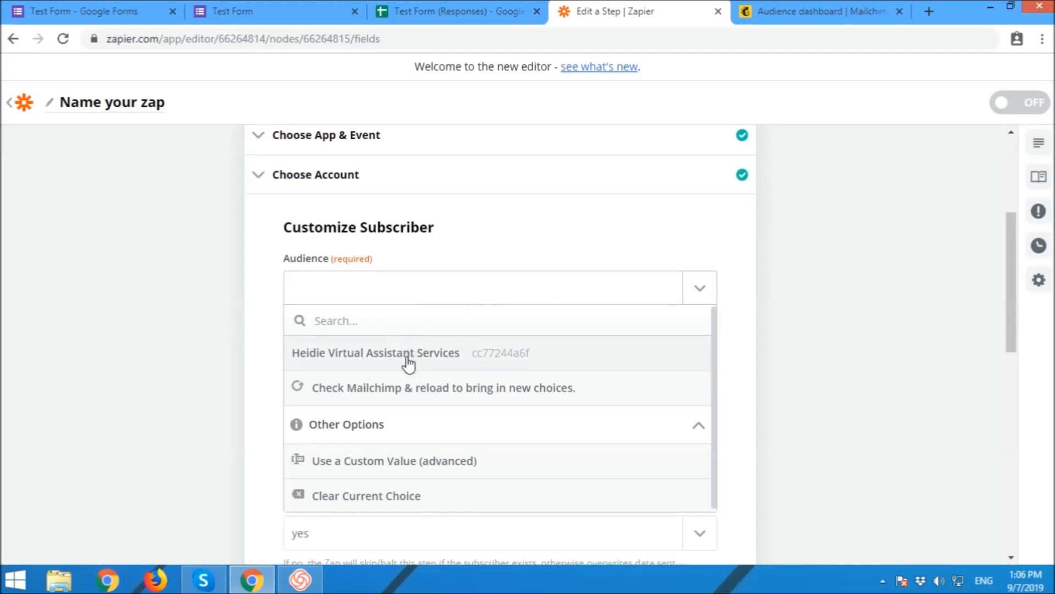
left_click(408, 360)
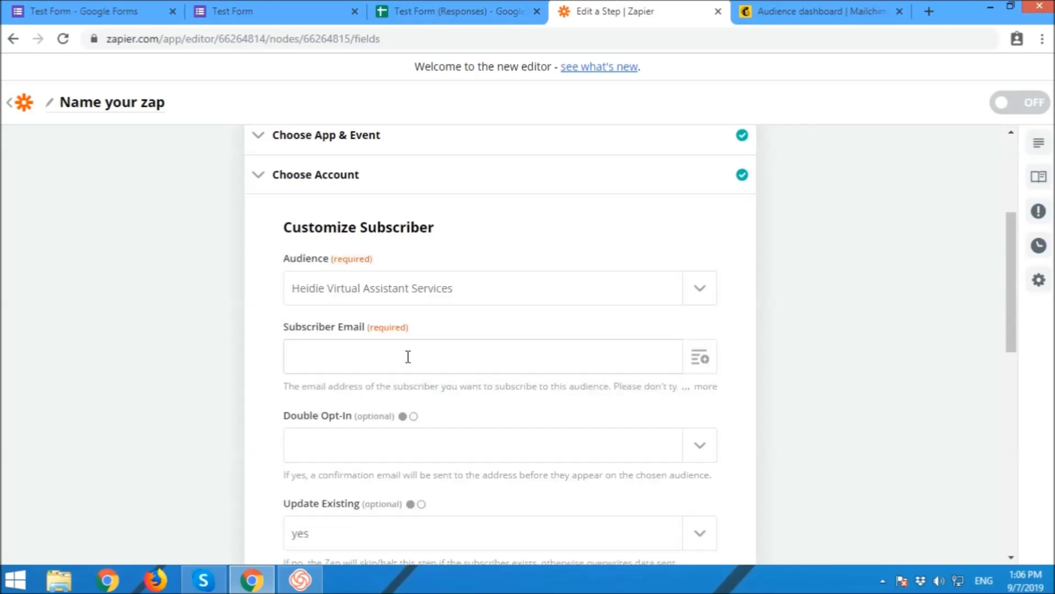
left_click(700, 362)
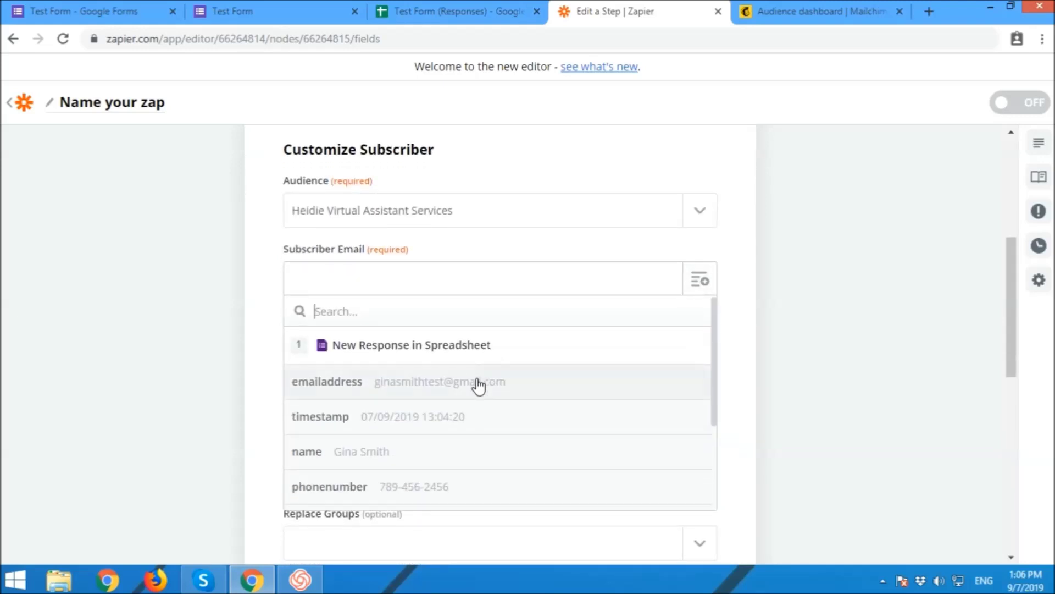
left_click(480, 382)
left_click(814, 381)
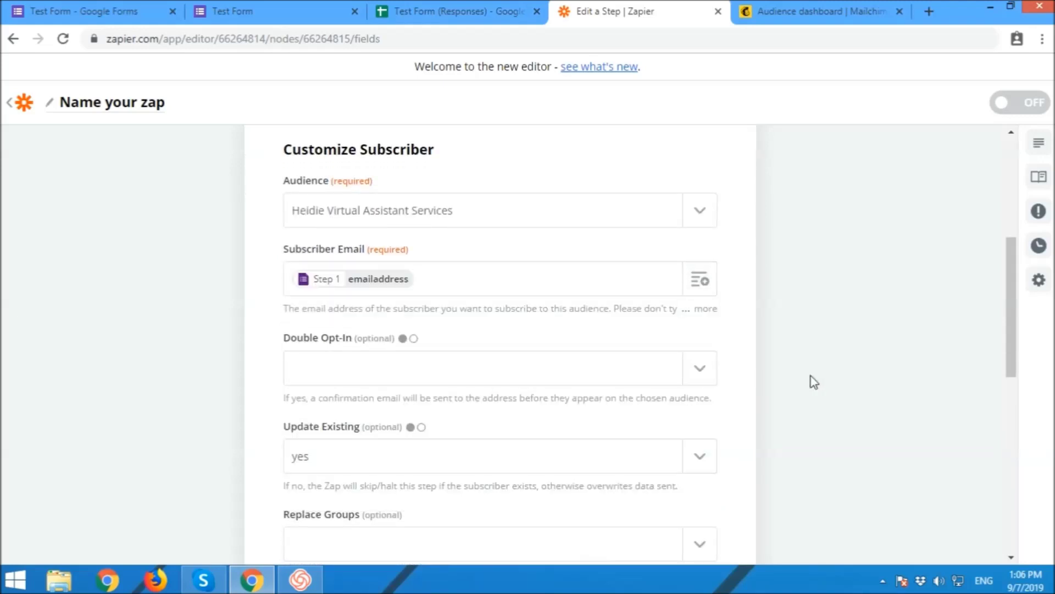
scroll(812, 381, "down", 7)
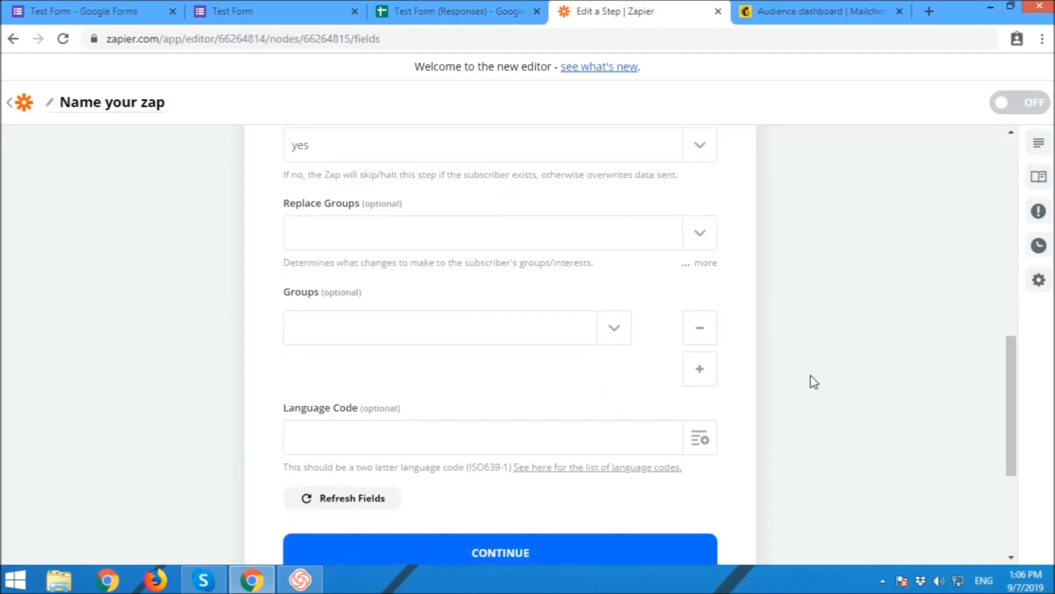
left_click(371, 420)
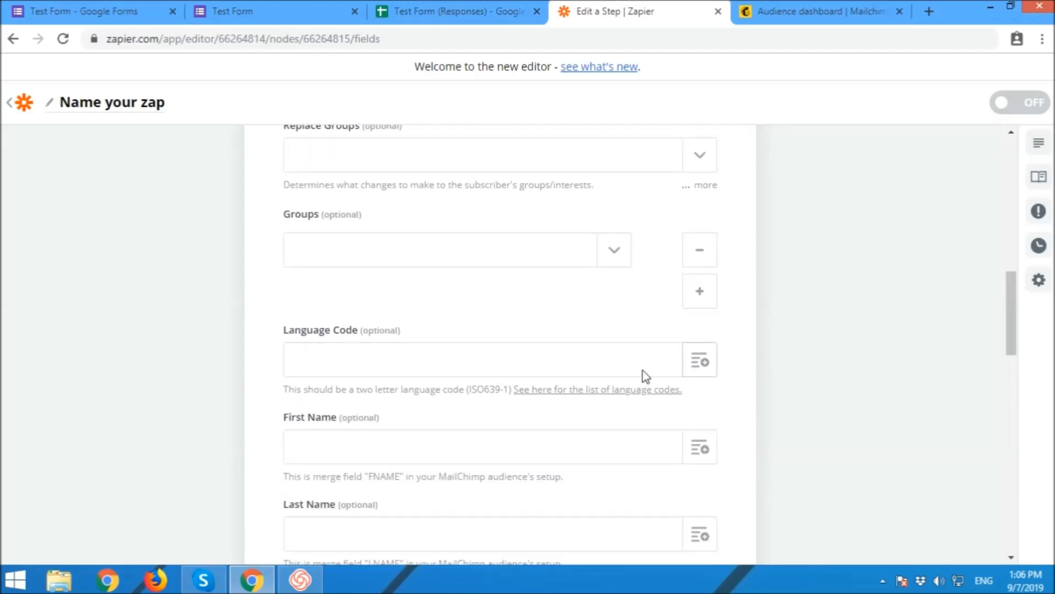
Step: Map First Name to name and Phone Number to phonenumber, then save the step
scroll(503, 443, "down", 2)
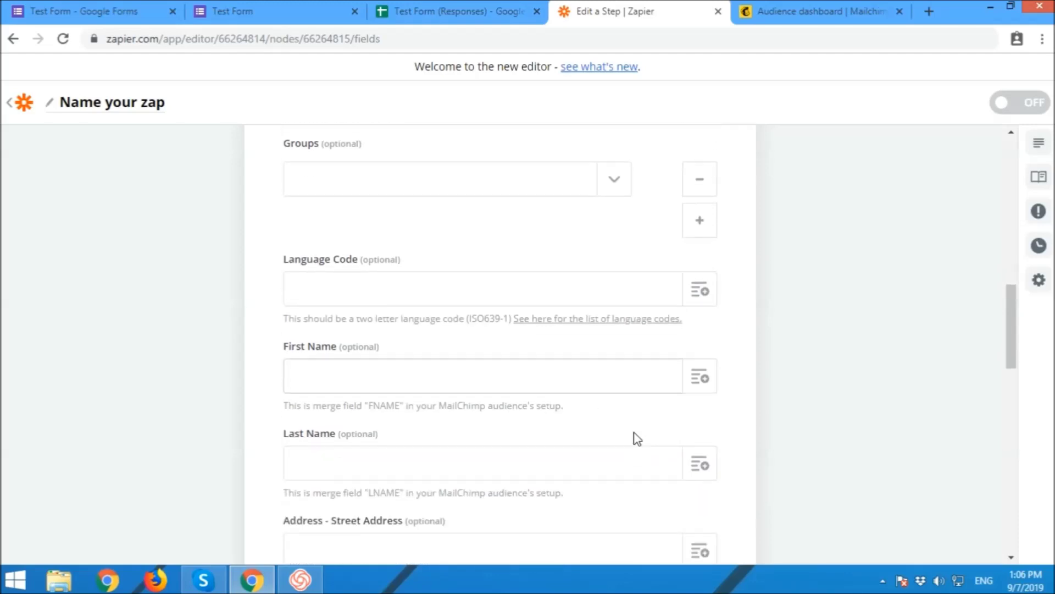
left_click(703, 377)
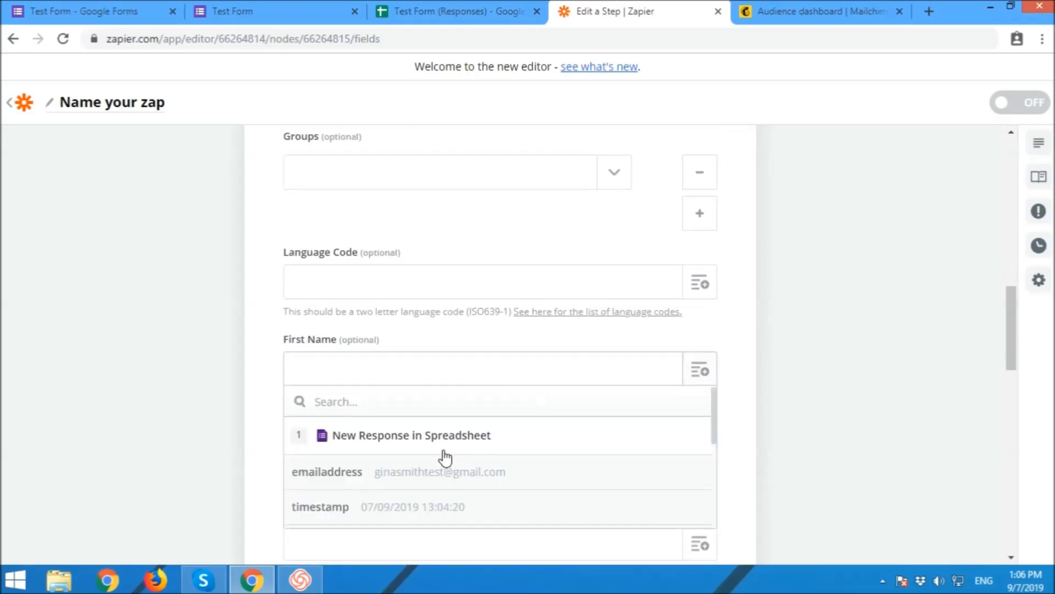
scroll(434, 467, "down", 2)
left_click(379, 468)
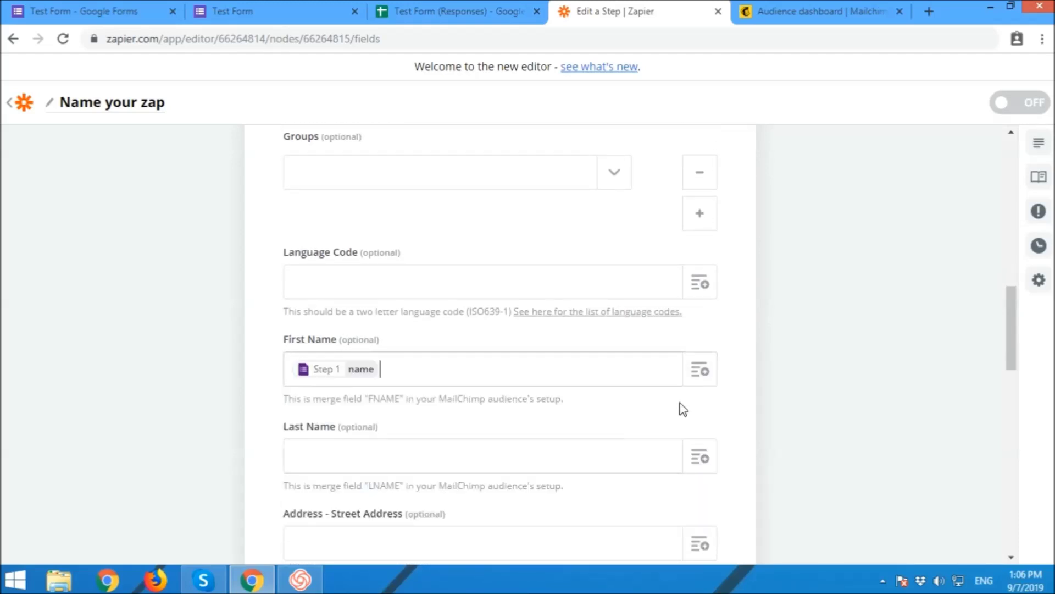
scroll(795, 363, "down", 2)
scroll(795, 363, "down", 8)
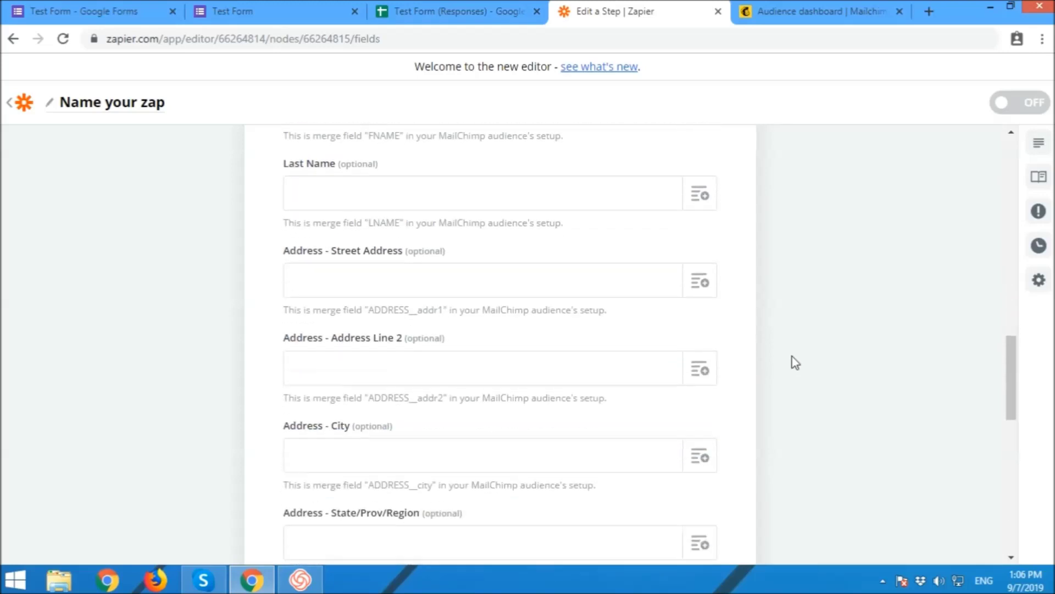
scroll(795, 355, "down", 3)
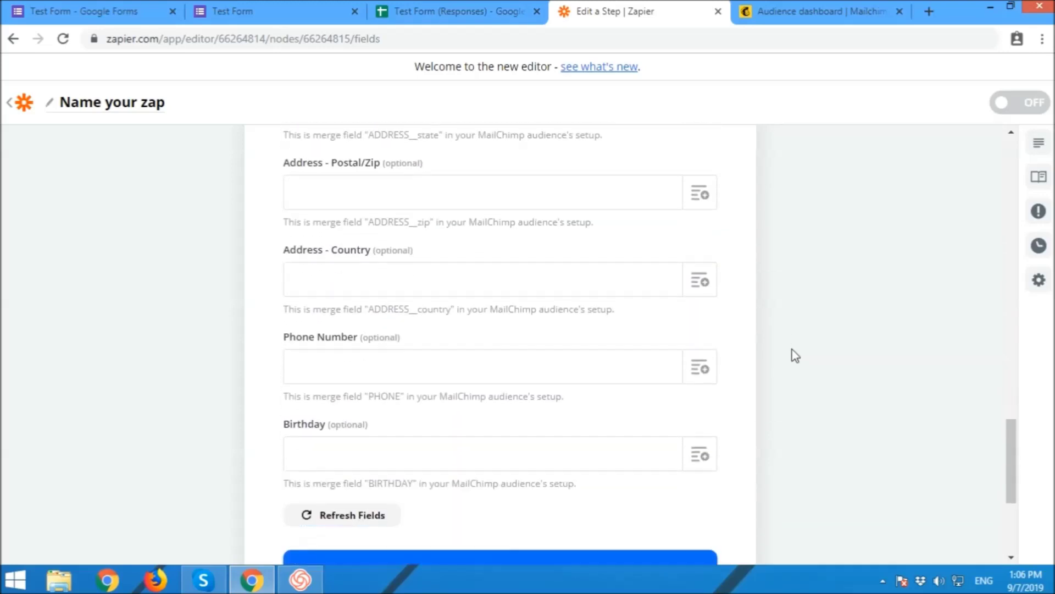
left_click(701, 369)
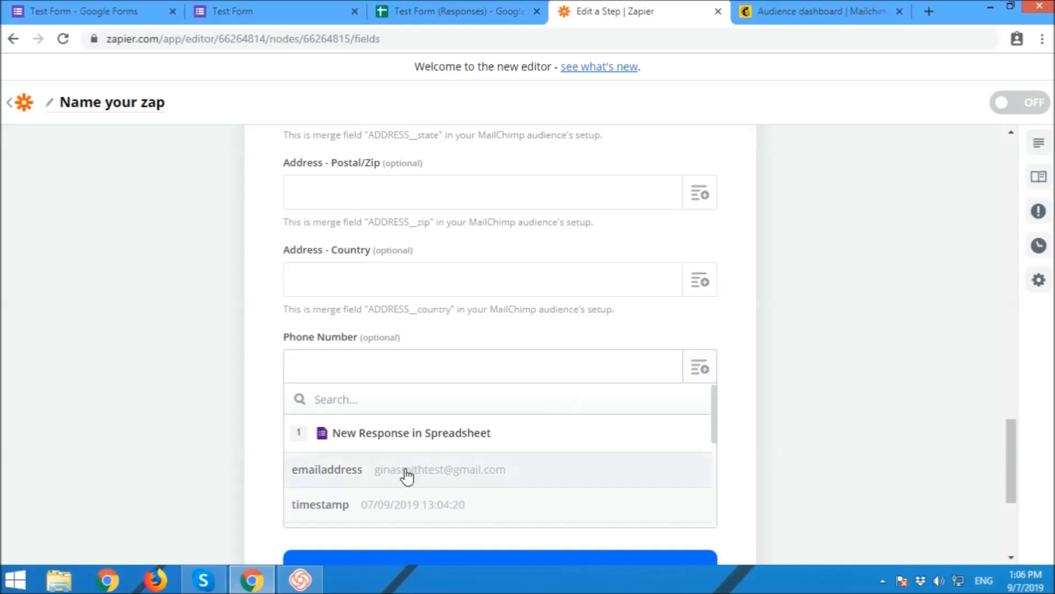
scroll(415, 477, "down", 2)
left_click(396, 498)
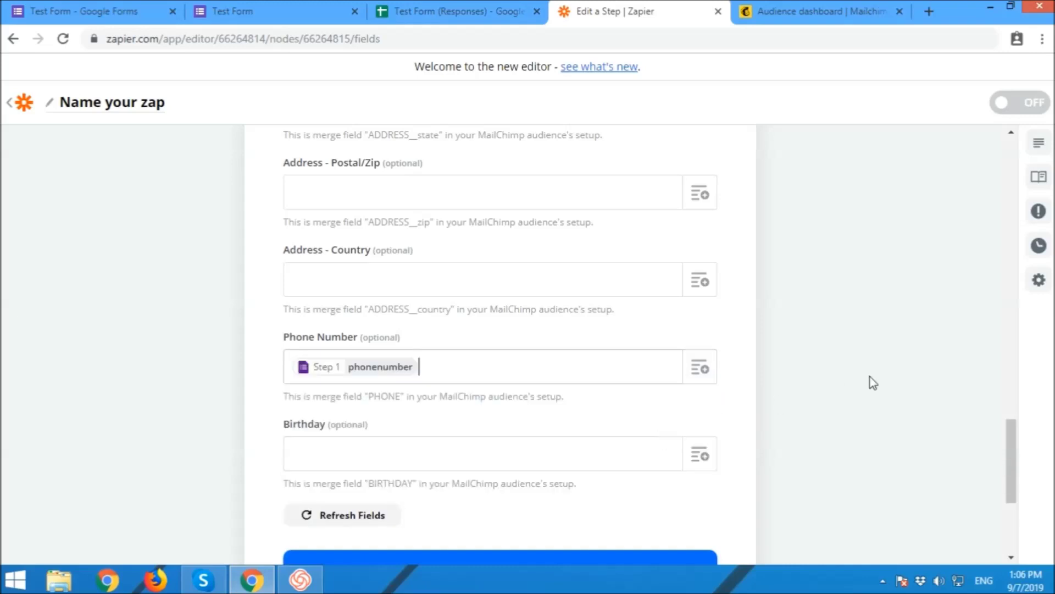
scroll(890, 375, "down", 2)
scroll(895, 378, "down", 1)
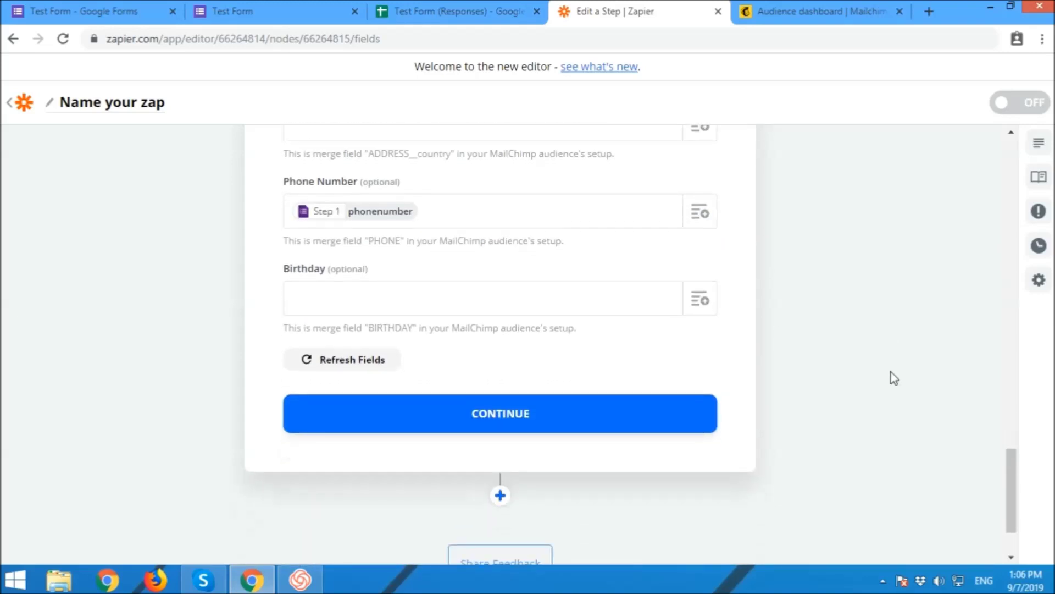
left_click(508, 418)
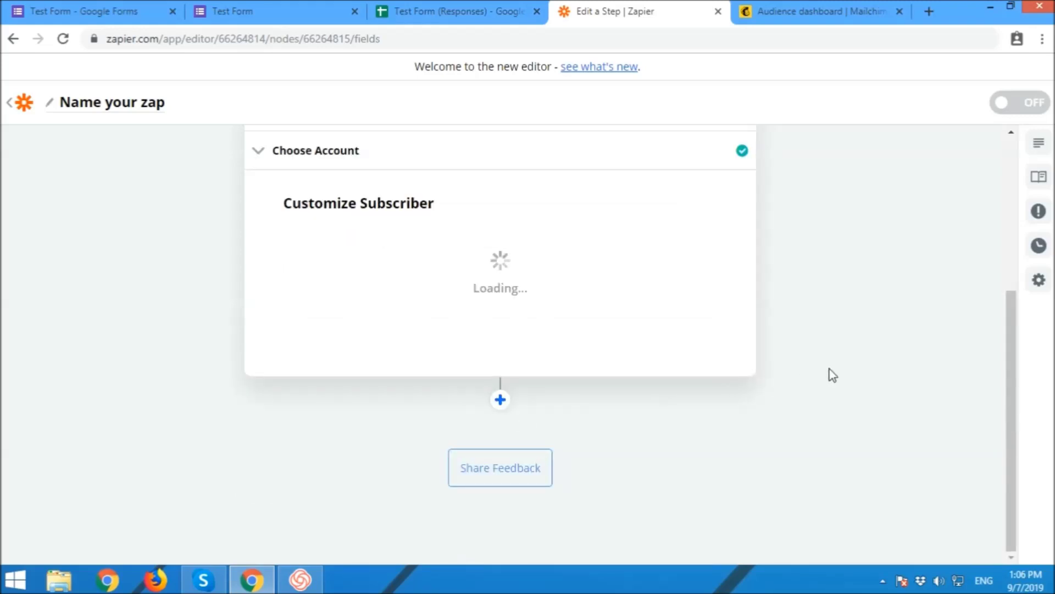
Step: Test the Mailchimp step, creating a sample subscribed member record so the zap is ready to turn on
scroll(834, 375, "up", 3)
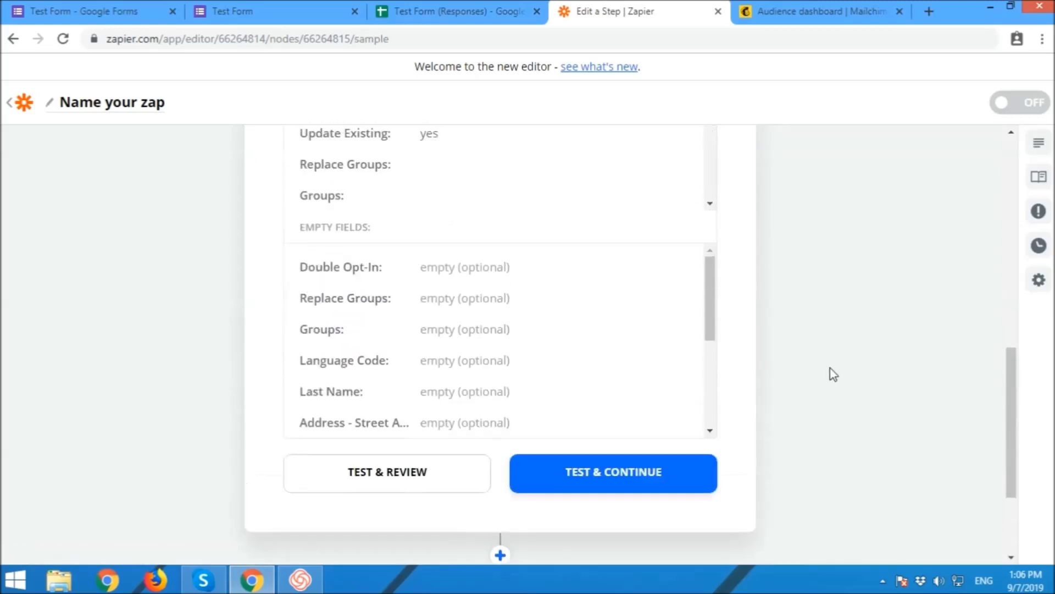
scroll(640, 364, "up", 3)
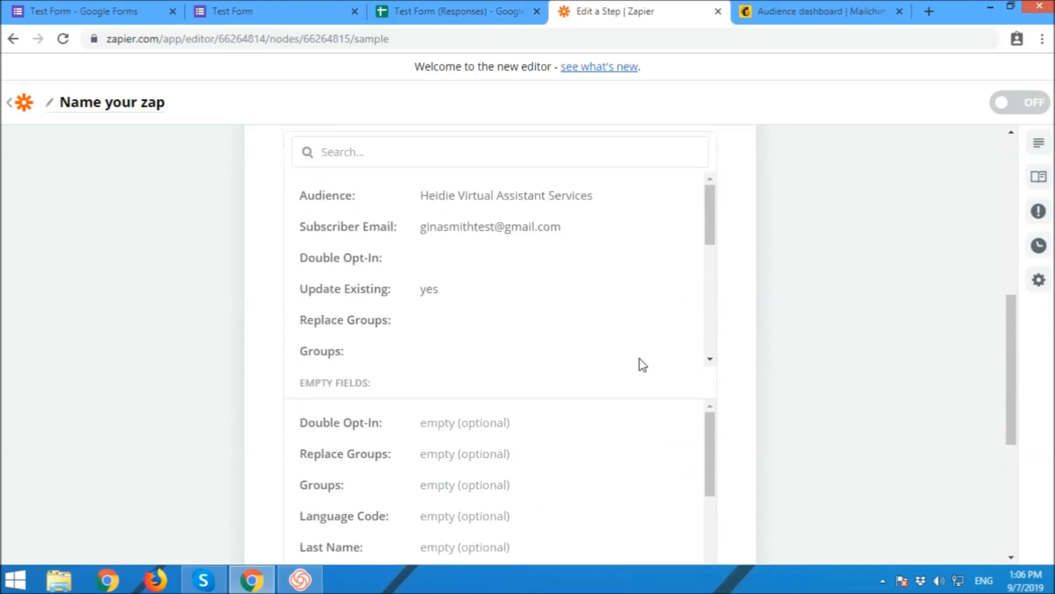
scroll(643, 365, "down", 5)
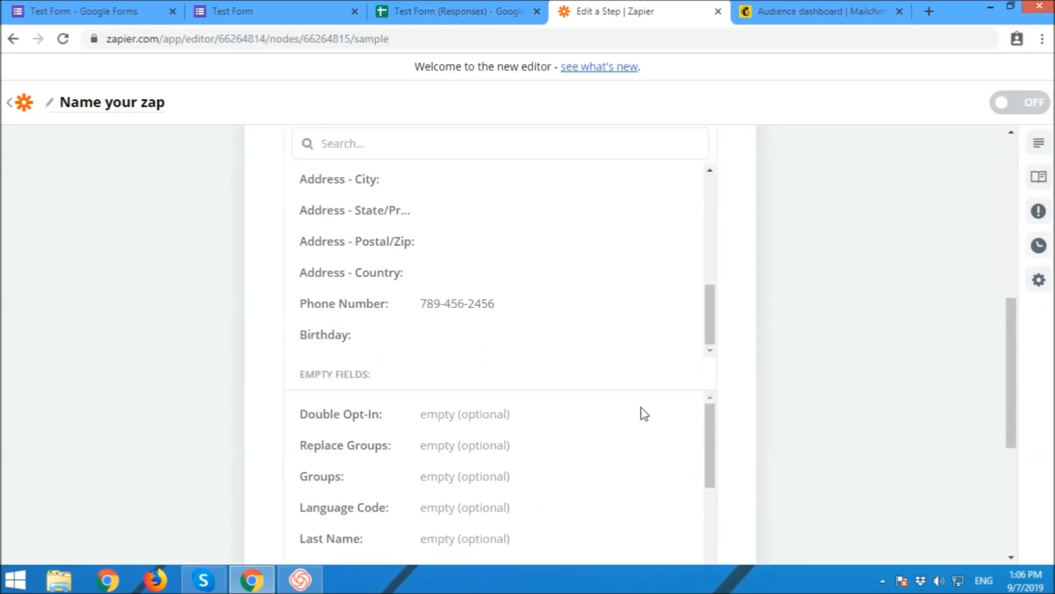
scroll(641, 412, "down", 4)
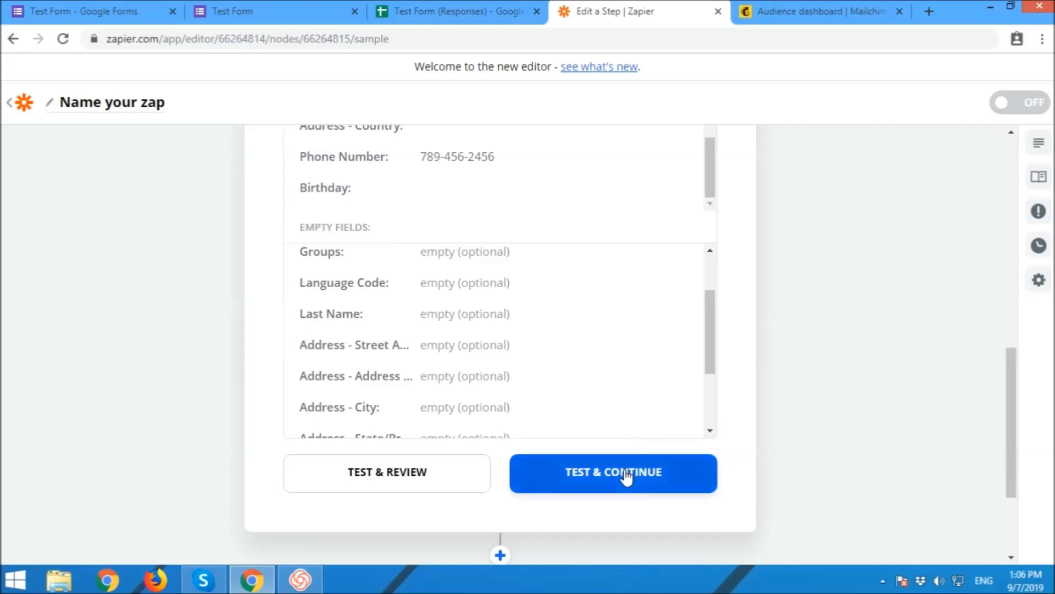
left_click(626, 472)
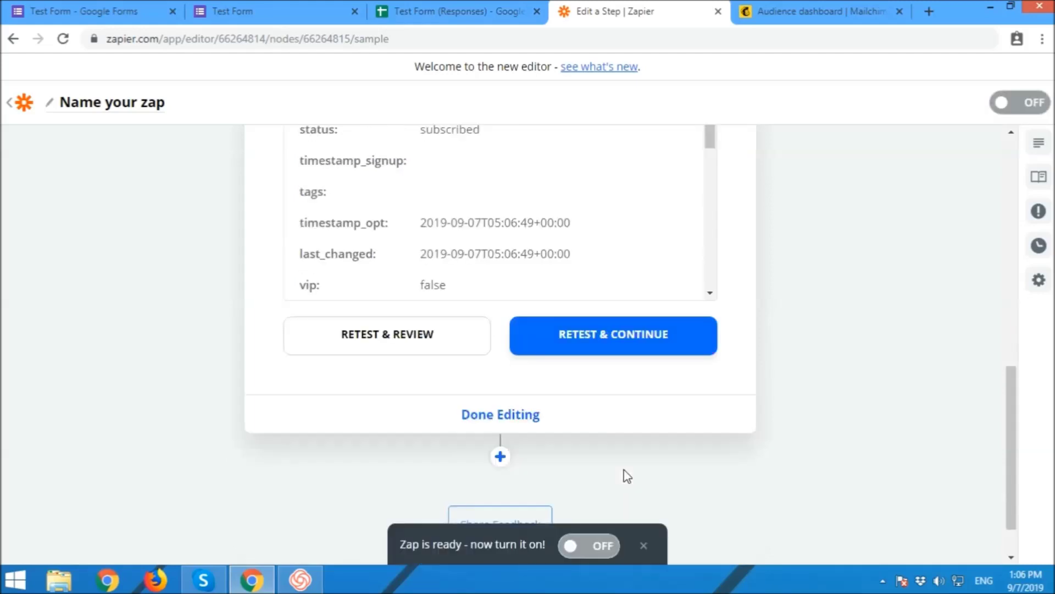
scroll(817, 464, "down", 1)
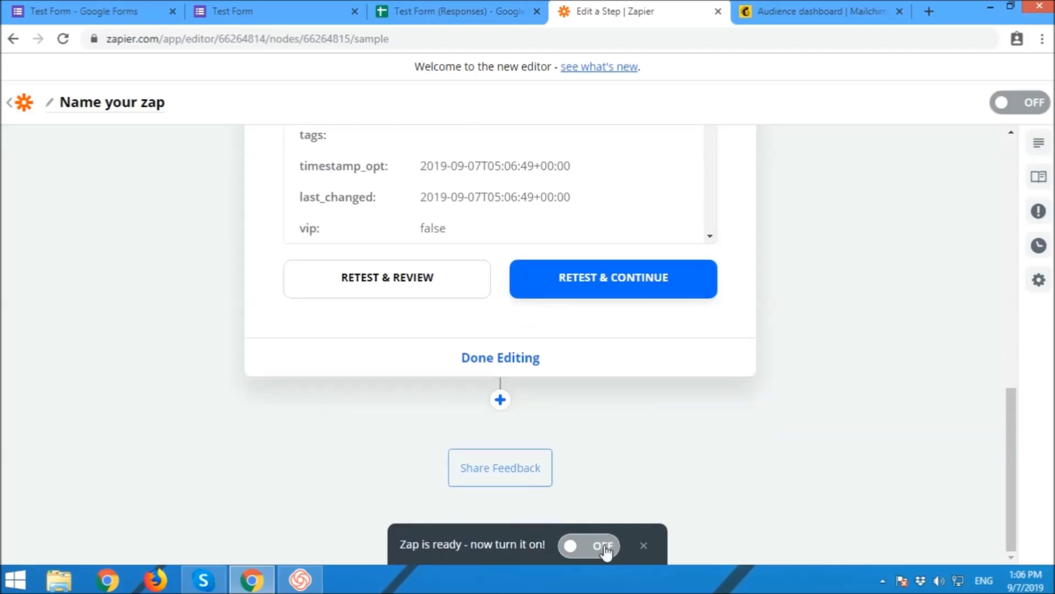
Step: Switch the zap on, rename it 'Test Google Form - Mailchimp Integration', and return to My Zaps
left_click(603, 546)
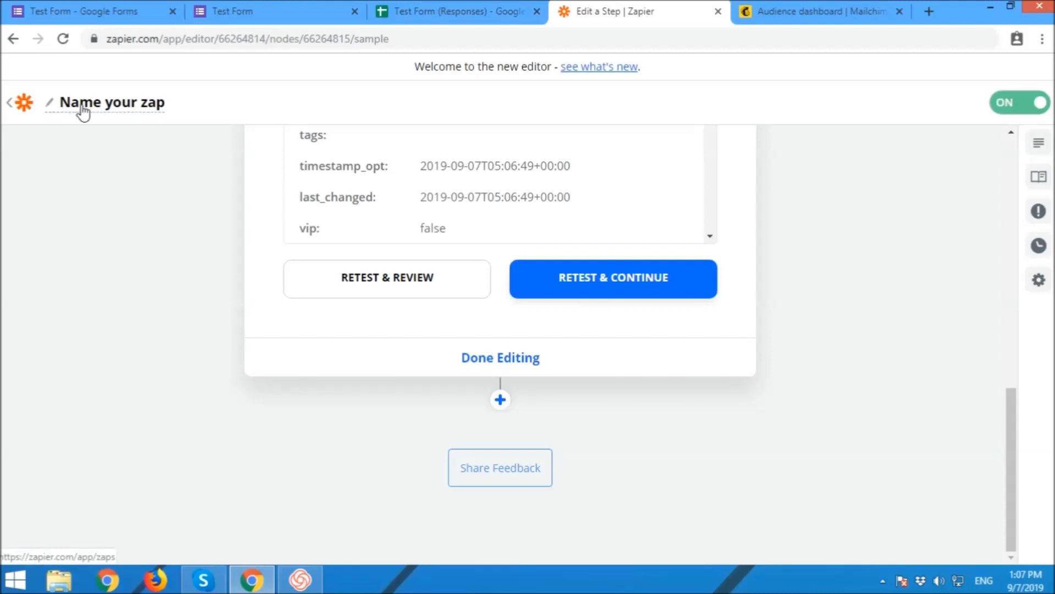
left_click(82, 105)
type("Te")
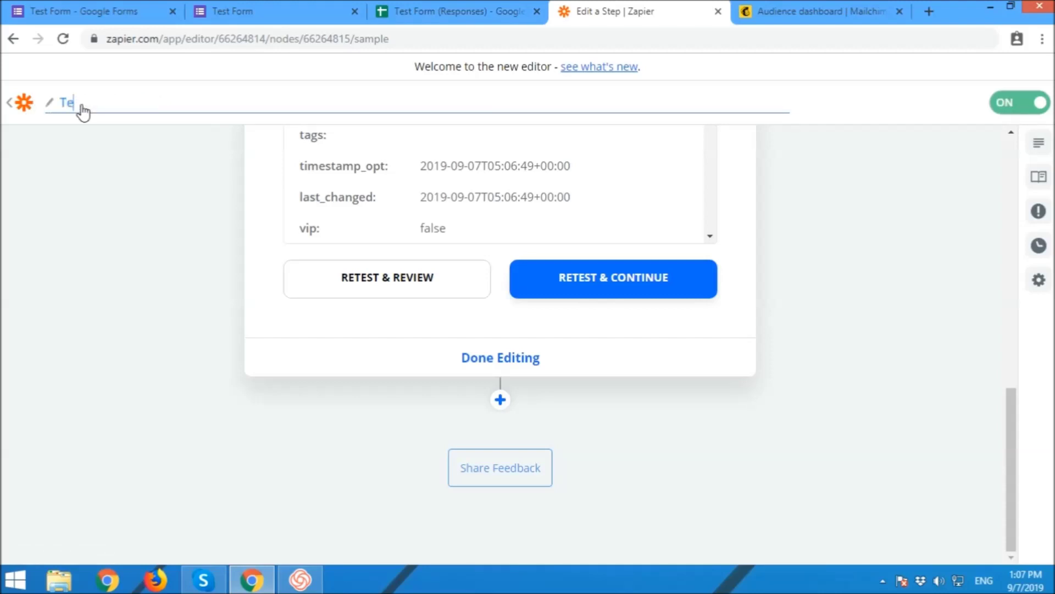
type("st Google F")
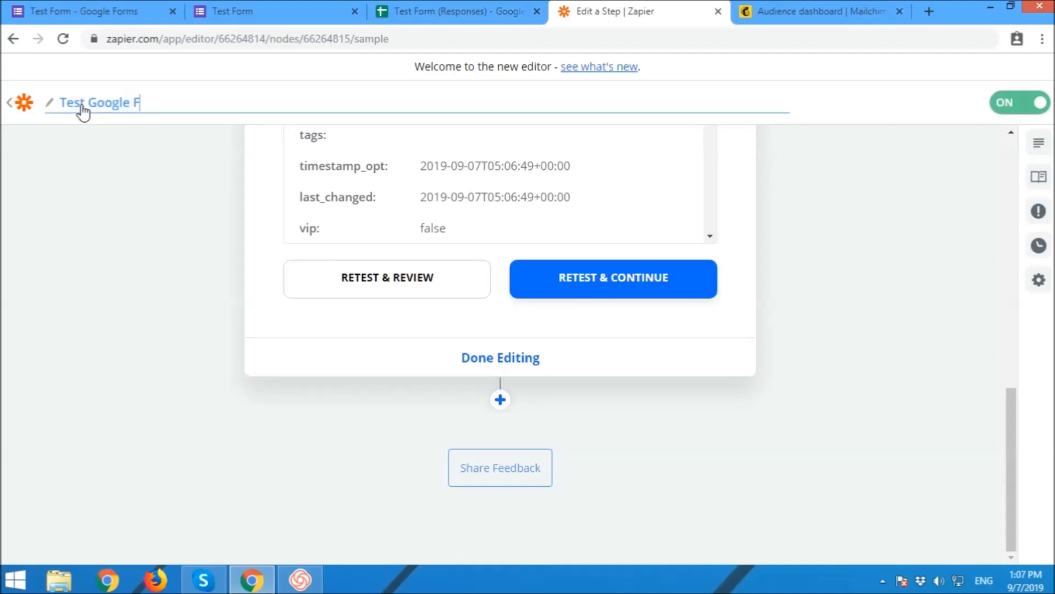
type("orm - Mailchimp ")
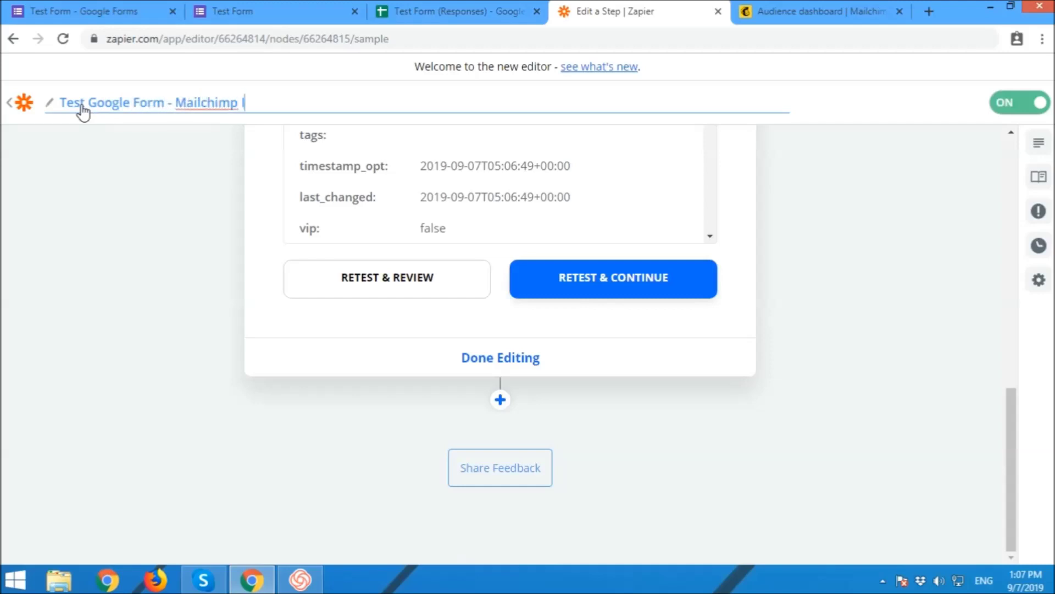
type("Integration")
left_click(52, 177)
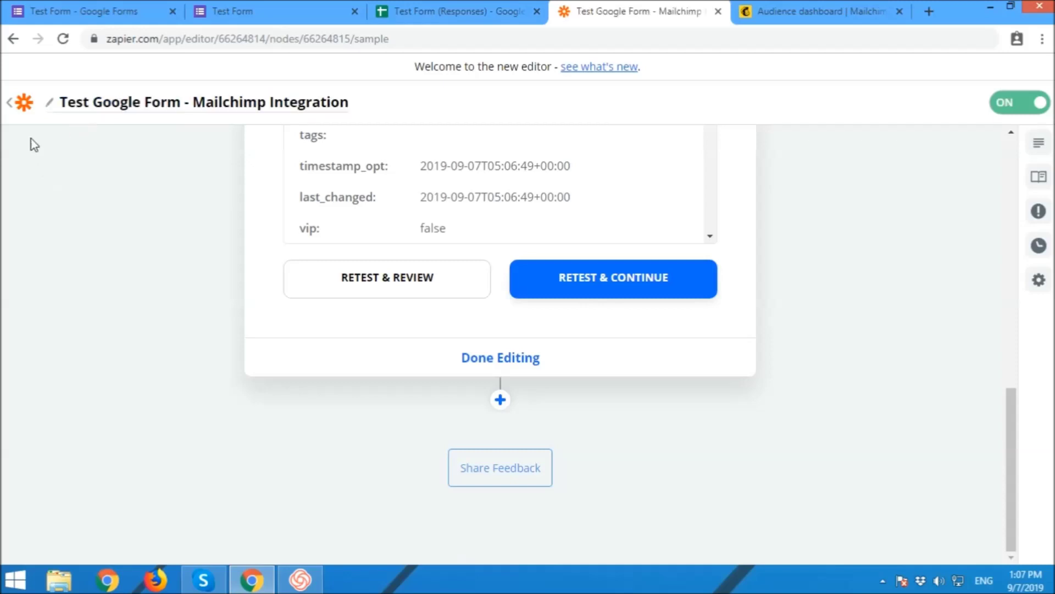
left_click(11, 105)
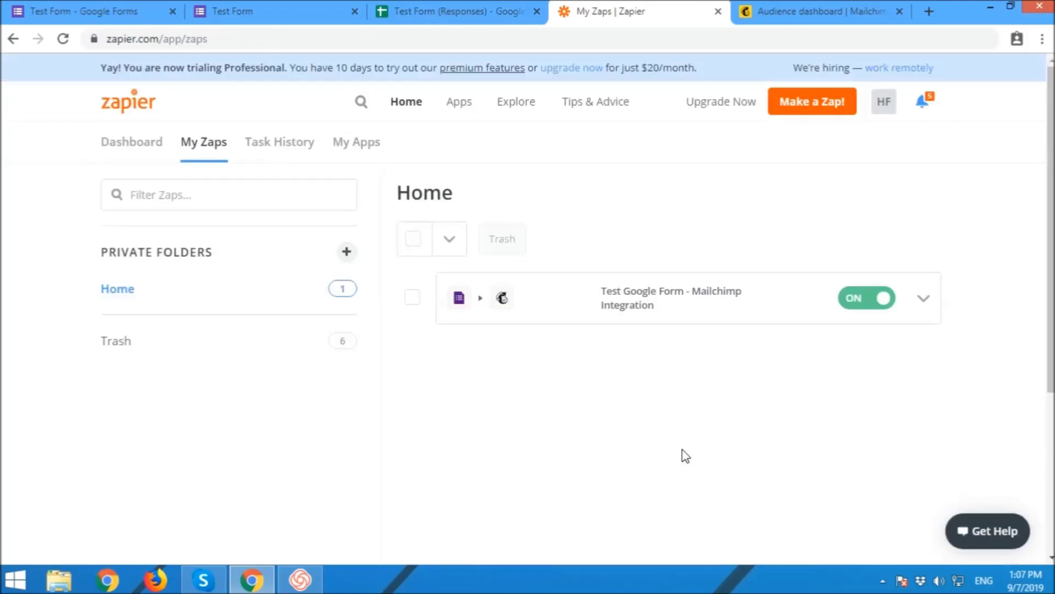
Step: Start a fresh Test Form response and enter the respondent's full name and email address
left_click(332, 7)
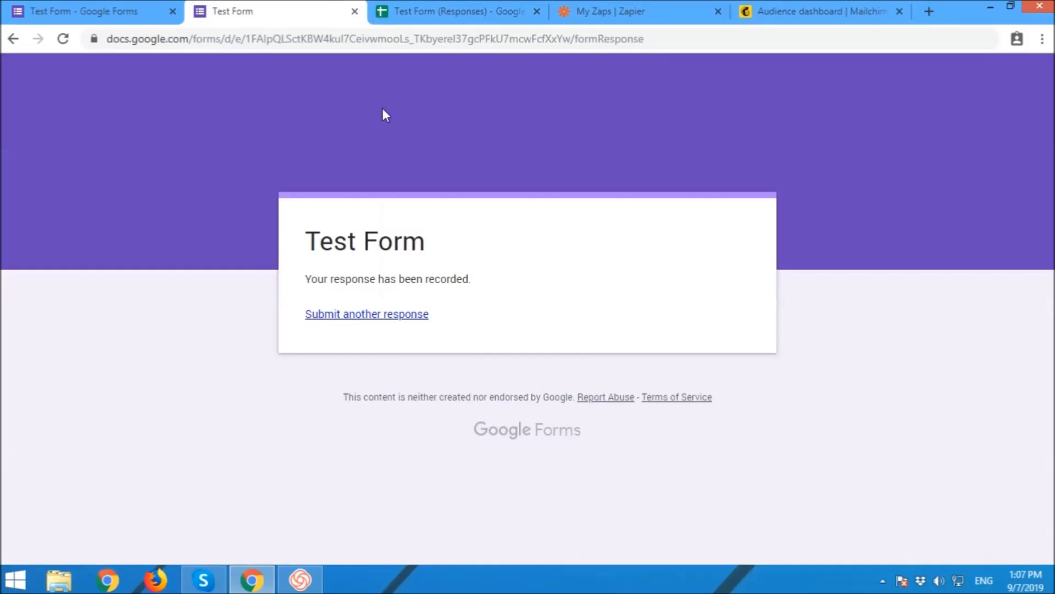
left_click(394, 316)
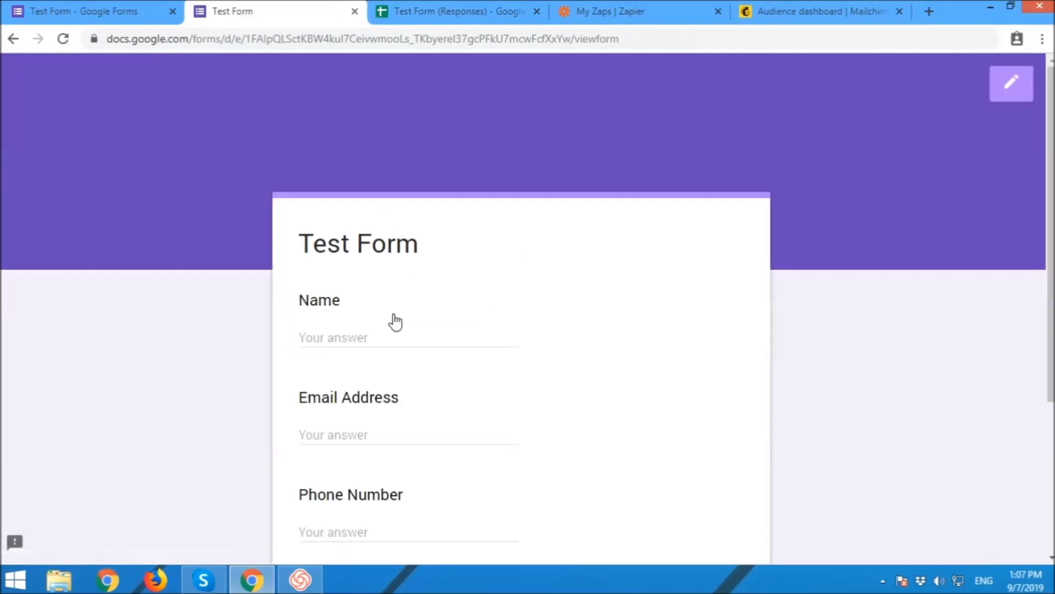
left_click(376, 340)
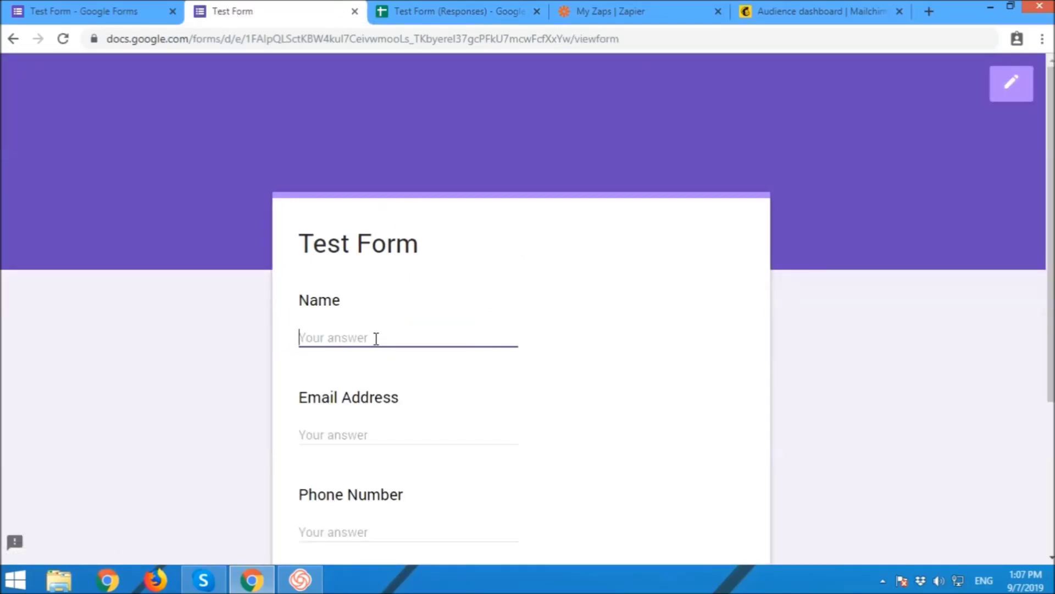
key("Tab")
type("s")
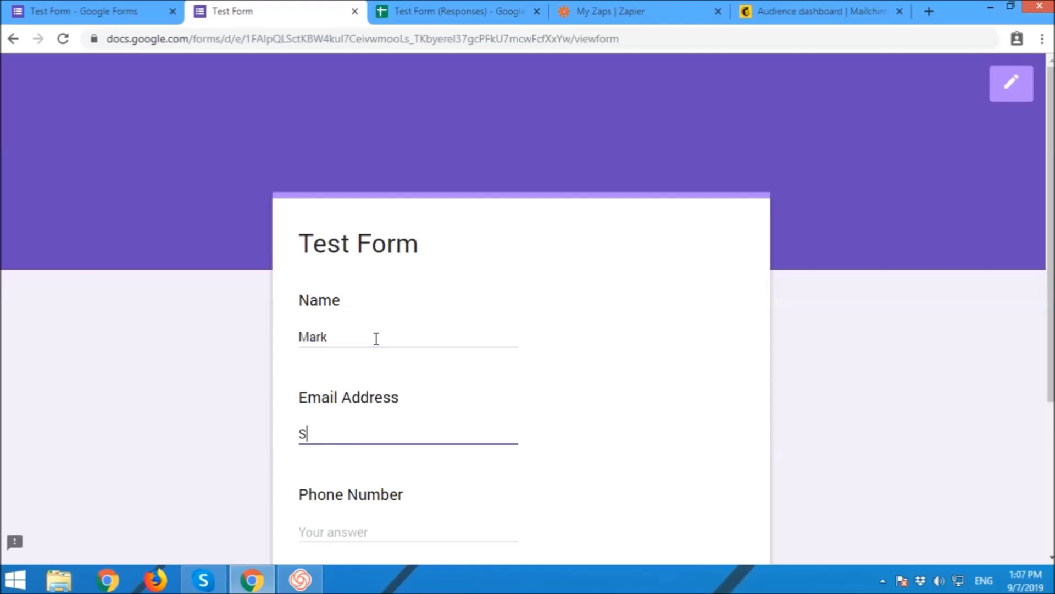
left_click(376, 339)
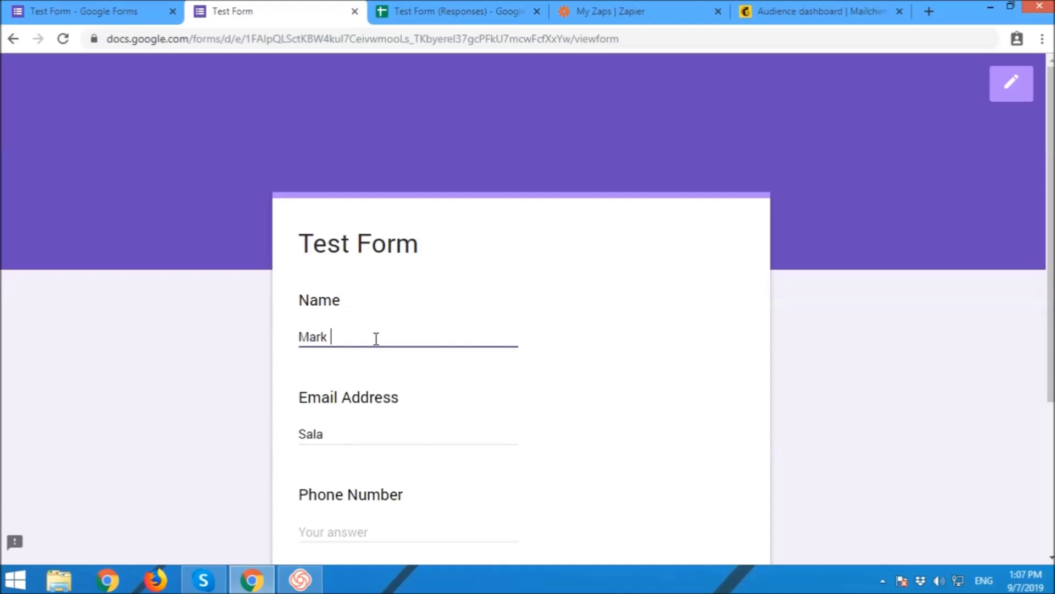
key("Tab")
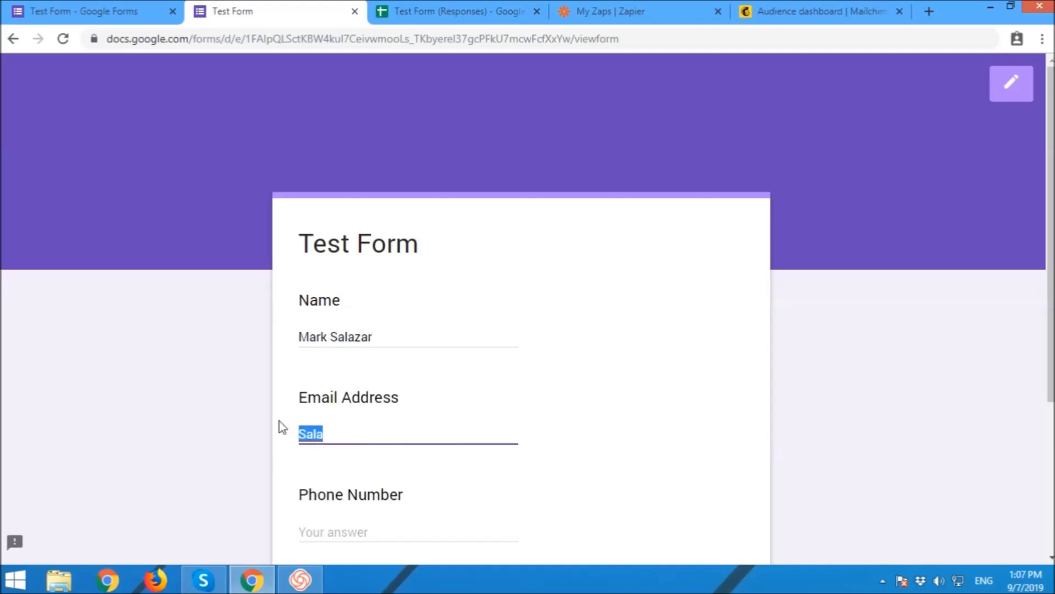
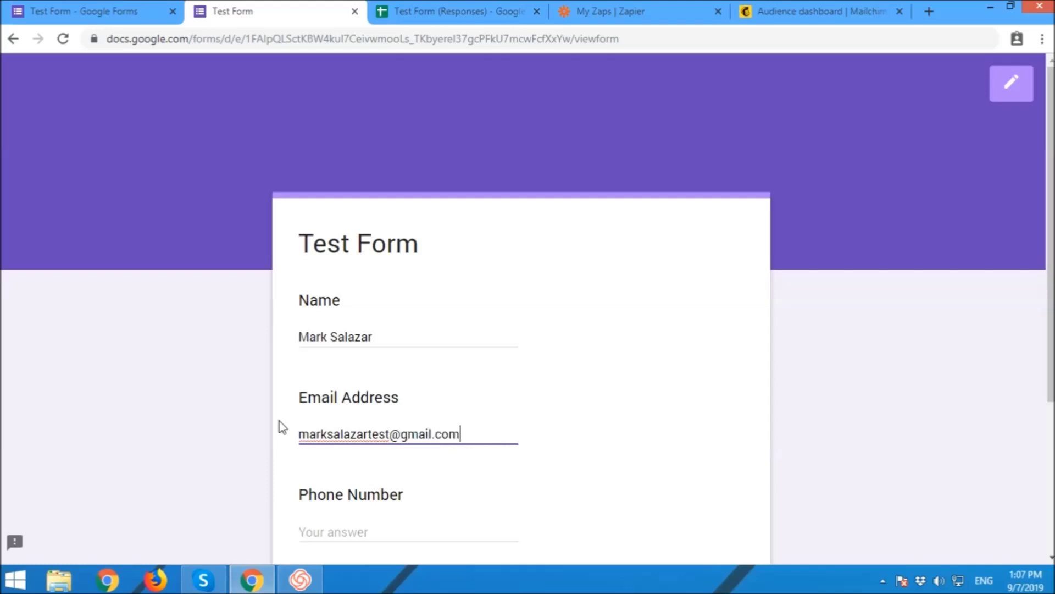
Step: Enter the respondent's phone number and submit the form response
scroll(379, 372, "down", 1)
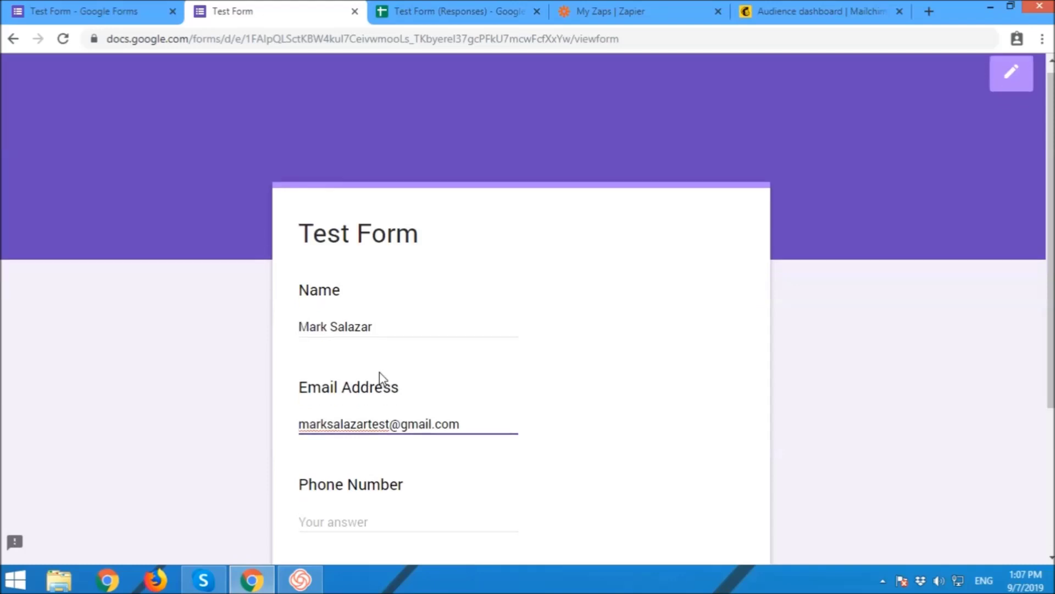
left_click(370, 453)
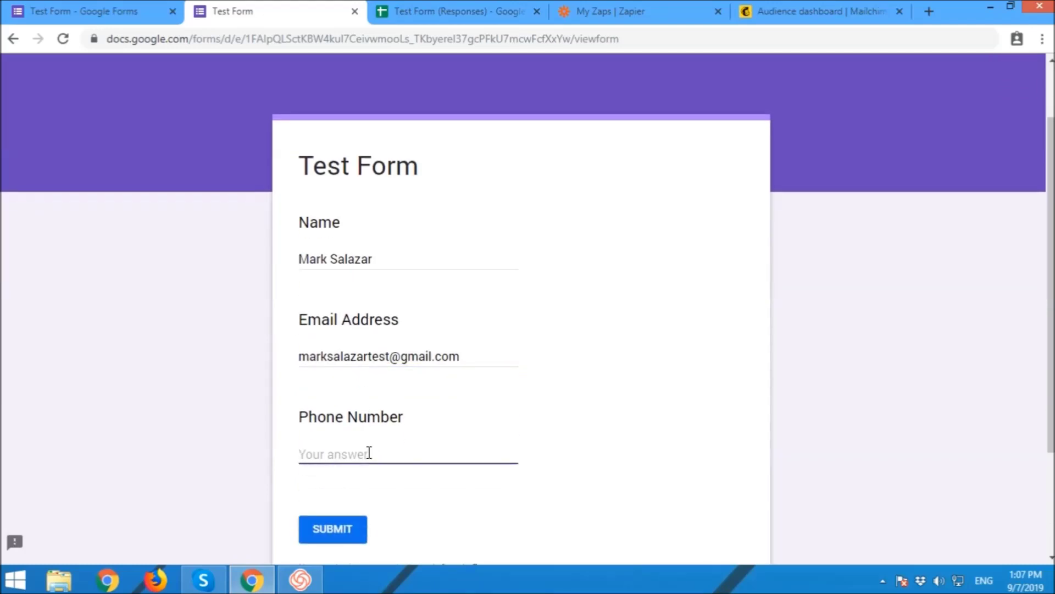
type("123-456-7895")
left_click(647, 435)
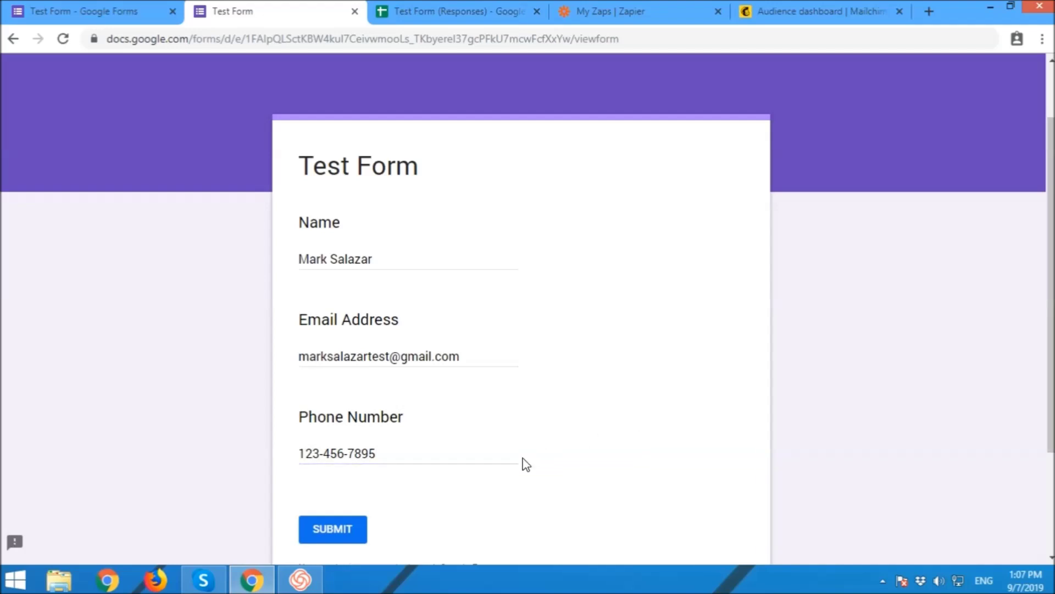
left_click(340, 532)
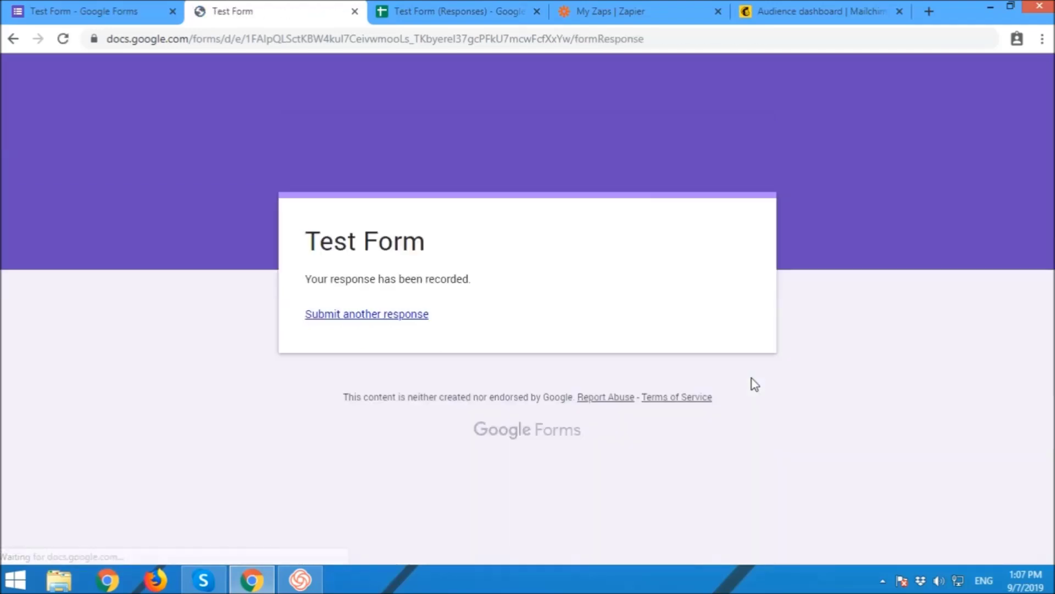
left_click(681, 7)
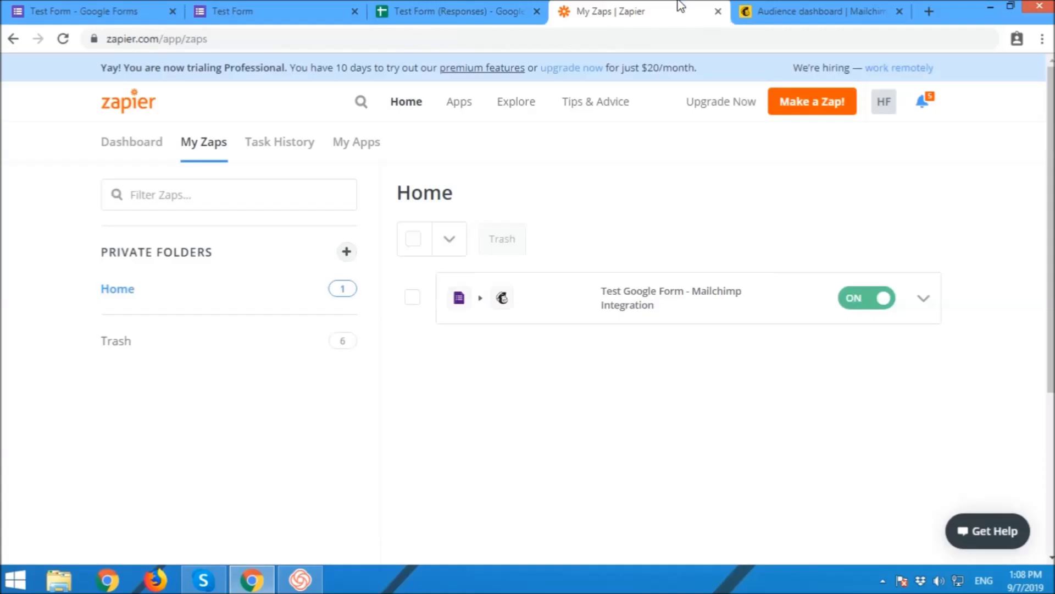
Step: Run the Test Google Form - Mailchimp Integration zap manually and close the successful run report
left_click(925, 301)
left_click(819, 324)
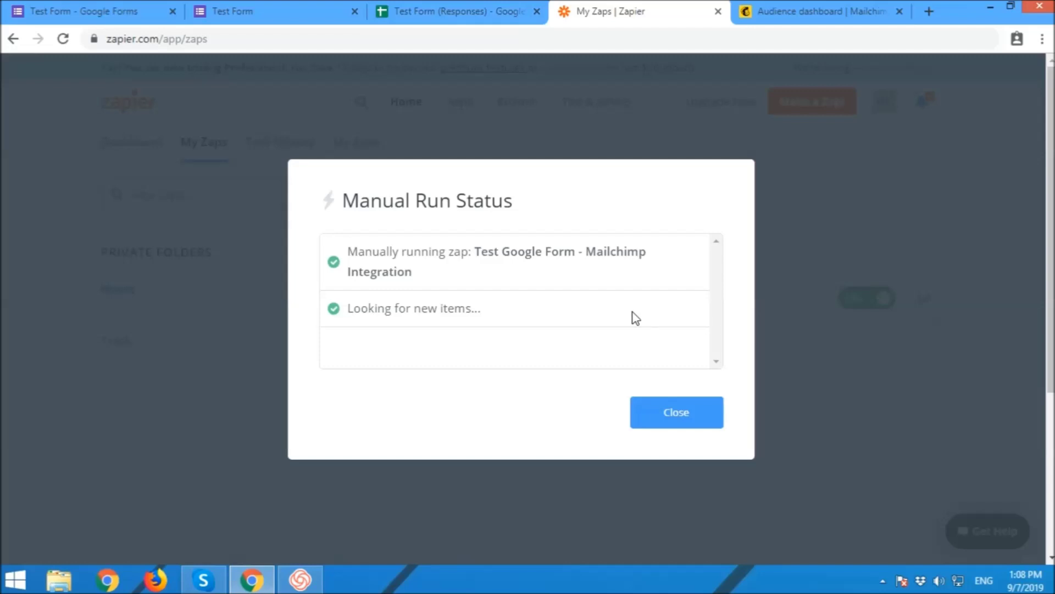
scroll(657, 318, "down", 3)
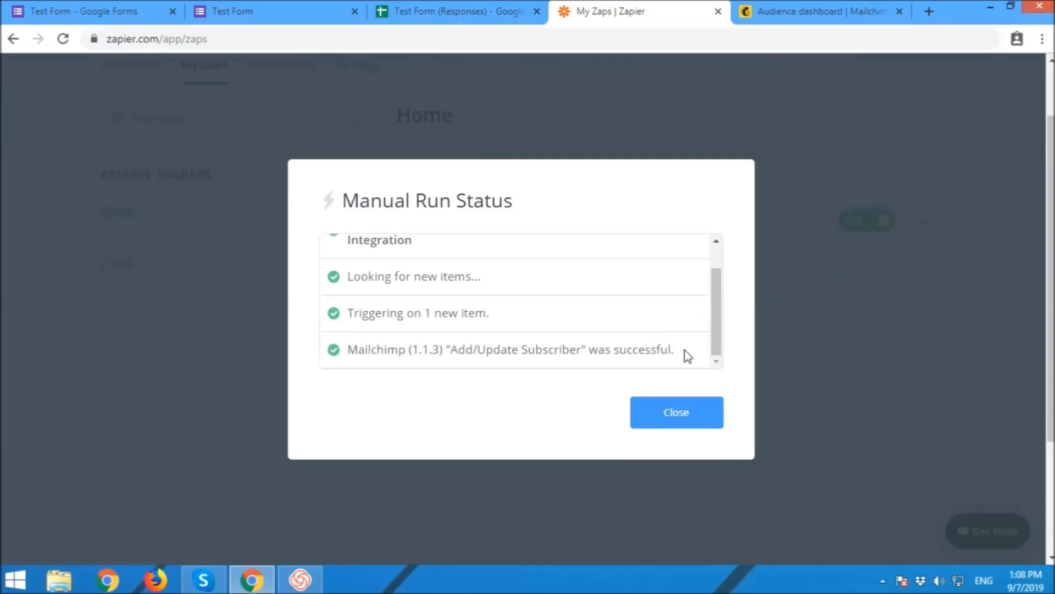
left_click(698, 420)
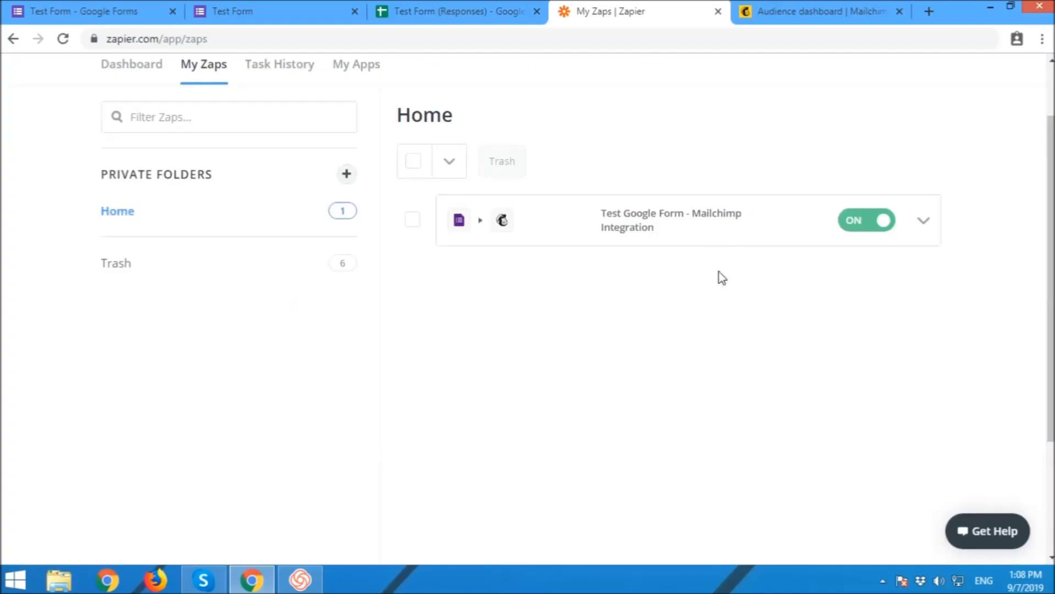
left_click(785, 6)
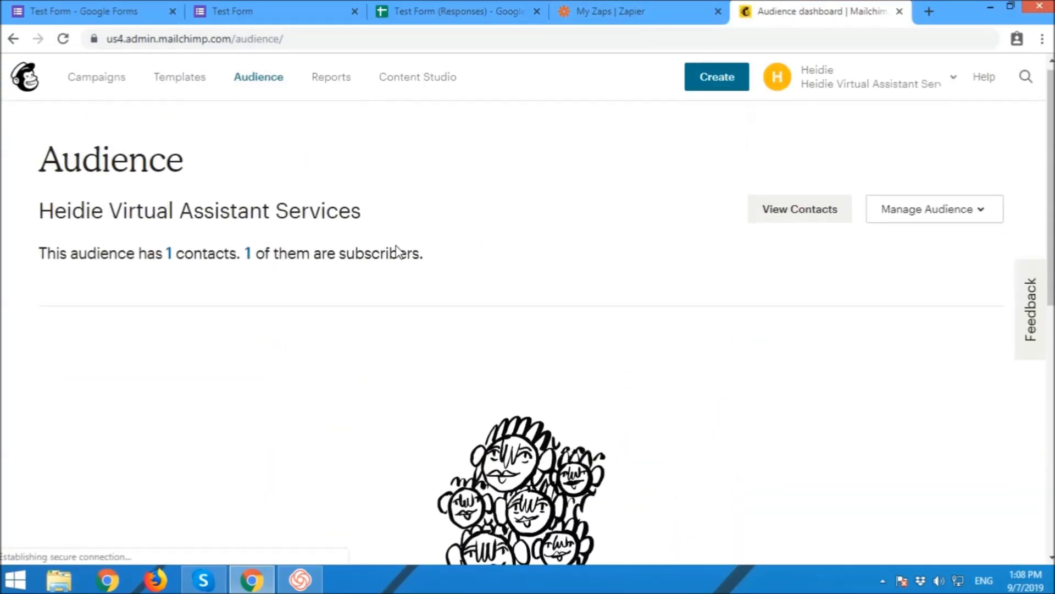
Step: Refresh the Mailchimp audience and view its contacts table listing the 2 Zapier-sourced subscribers
left_click(254, 87)
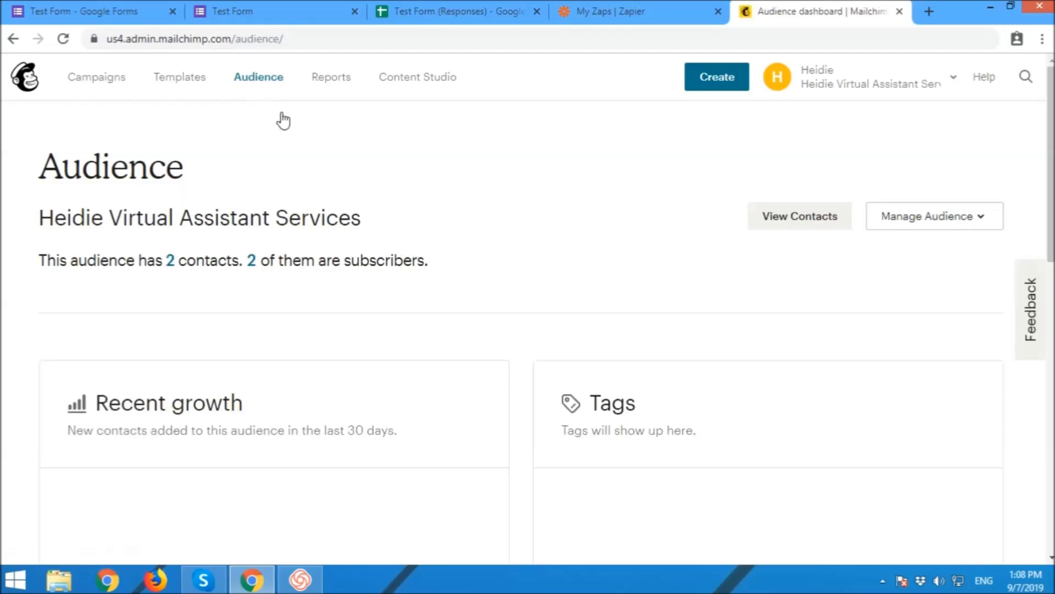
left_click(171, 260)
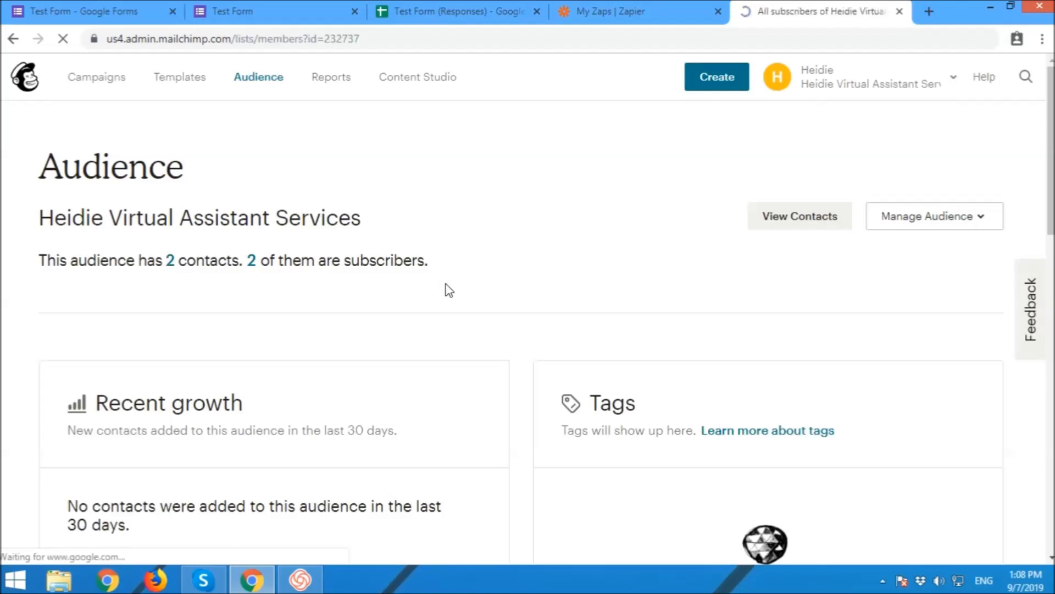
scroll(651, 341, "down", 3)
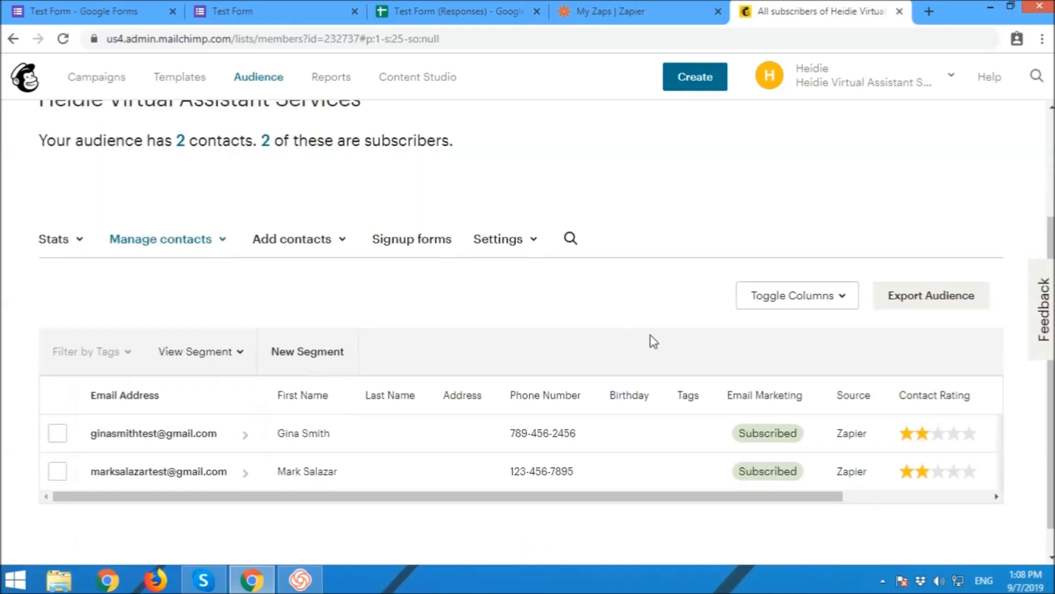
scroll(667, 372, "down", 1)
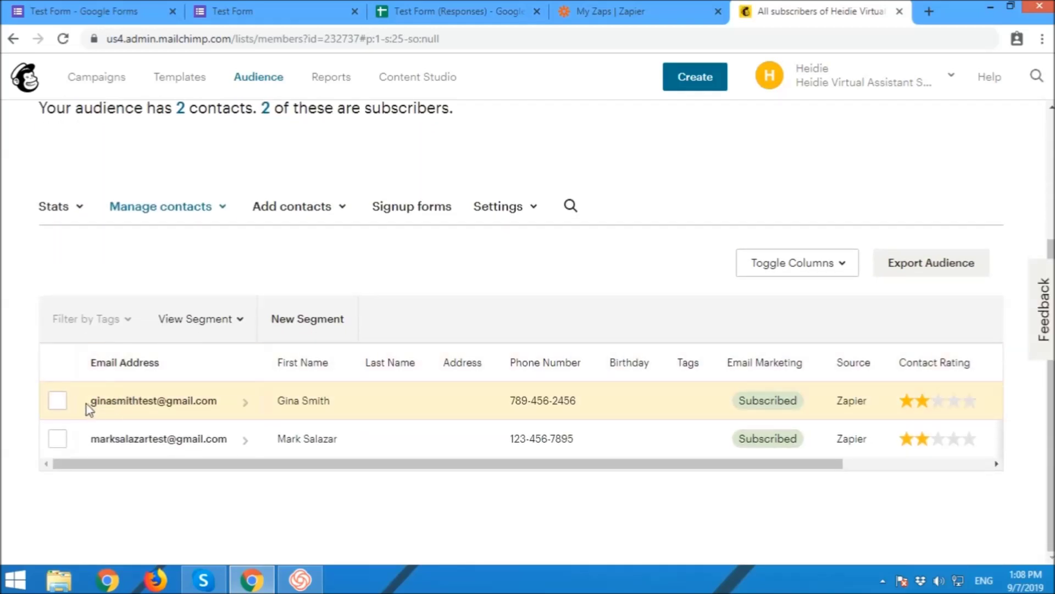